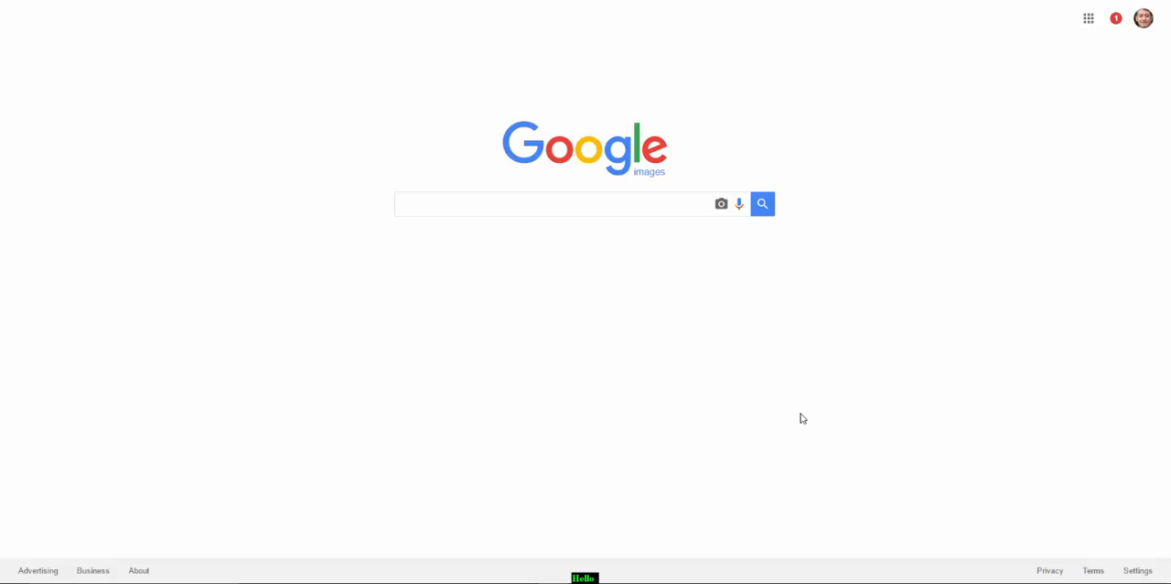
Go to Google Drive and open the Surveys folder
click(1089, 20)
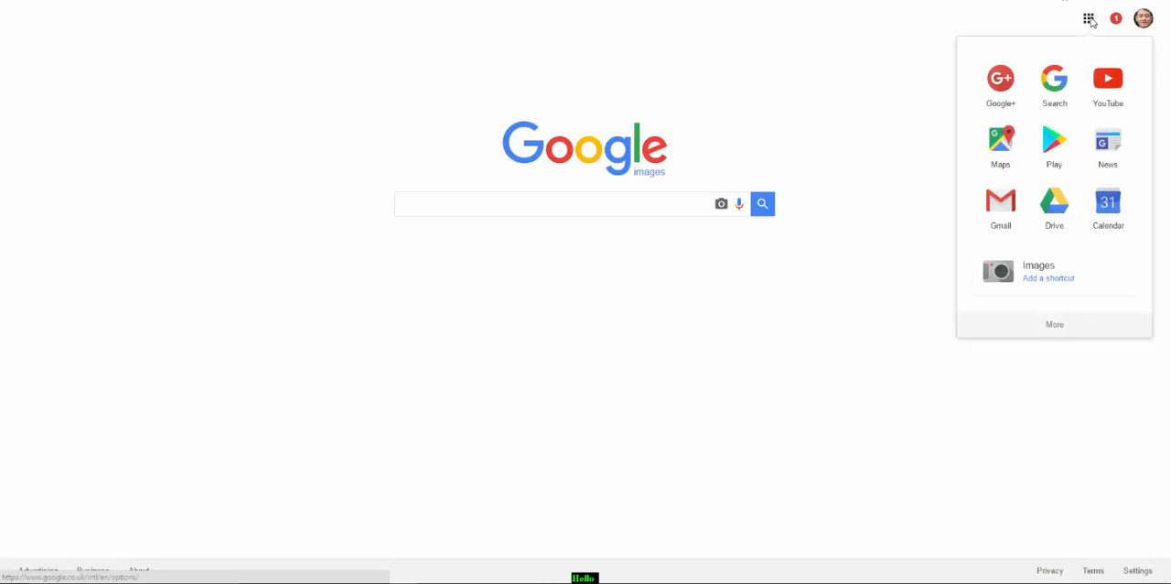
click(1057, 203)
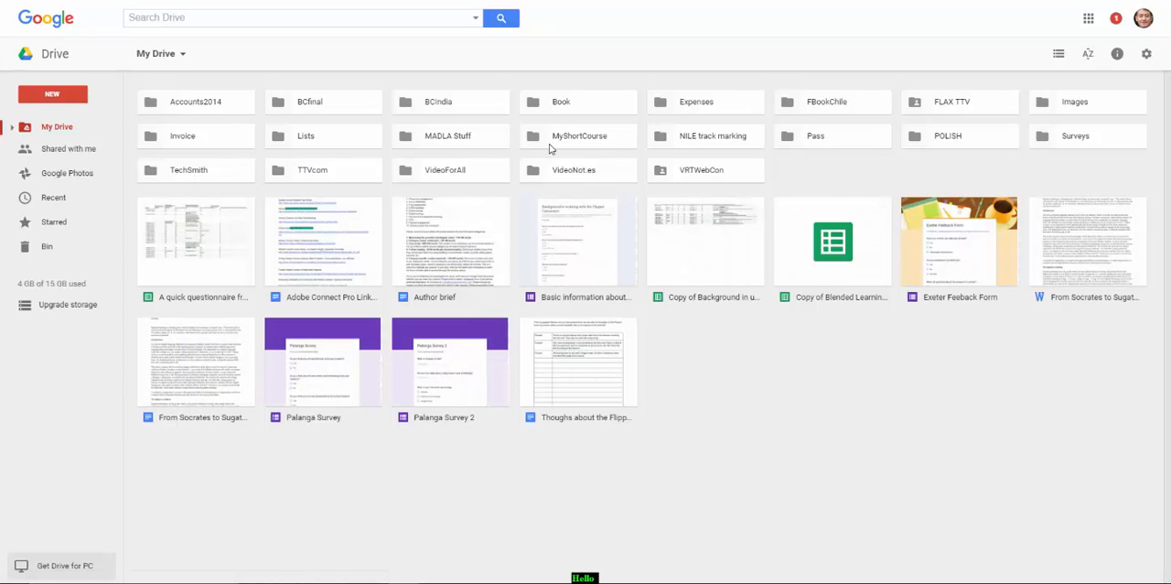
click(1077, 141)
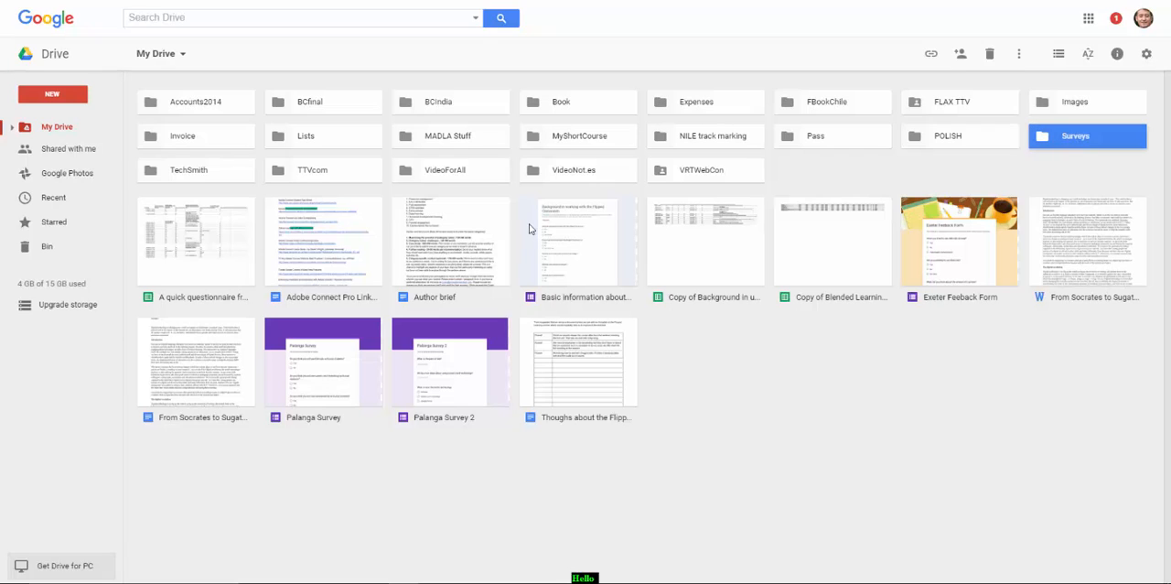
double_click(1089, 136)
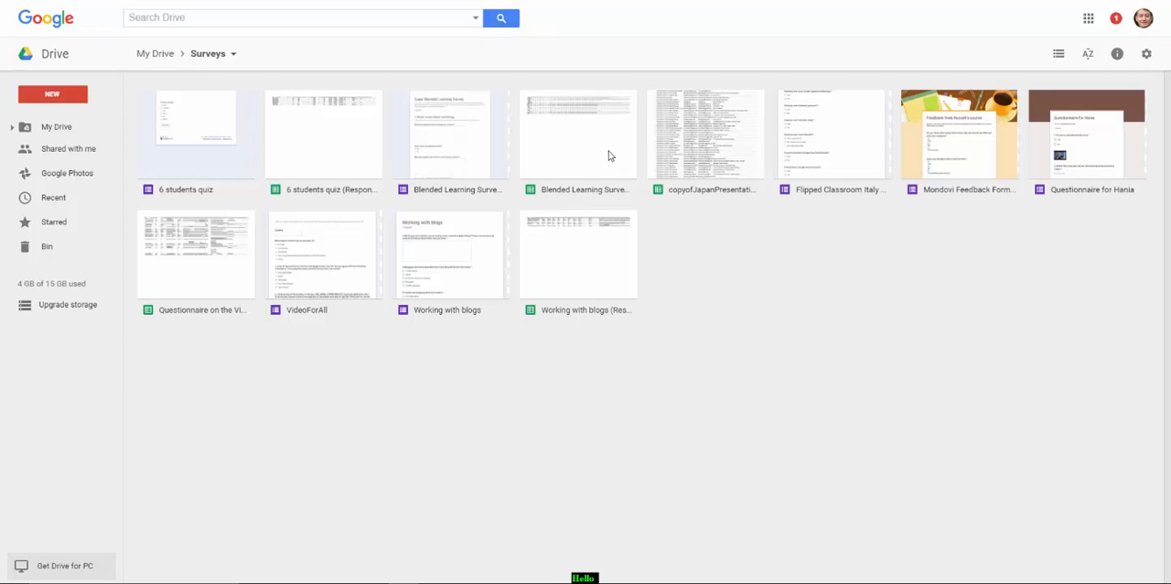
Open the Blended Learning Survey form from the Surveys folder to examine its questions
click(454, 139)
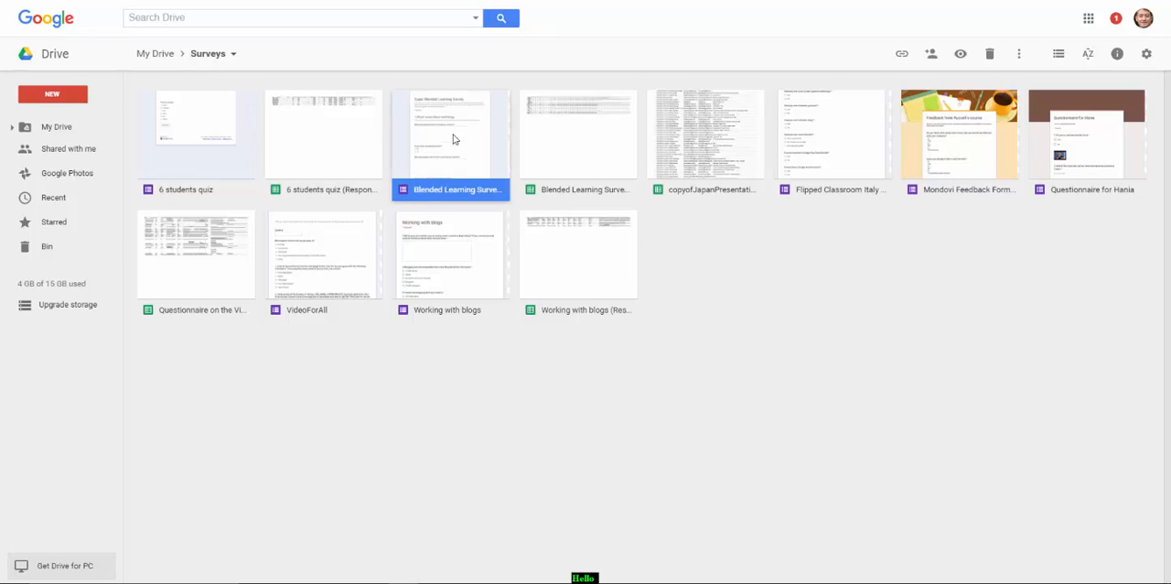
double_click(454, 139)
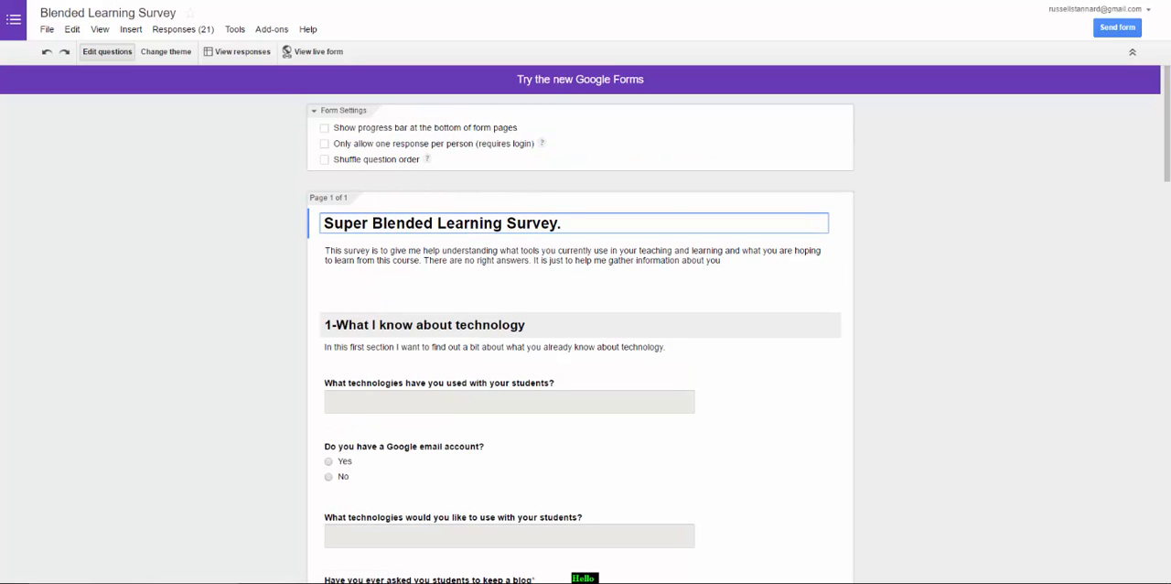
drag(1168, 124, 1118, 71)
Turn on the short URL for the survey's share link and close the send options
click(1119, 28)
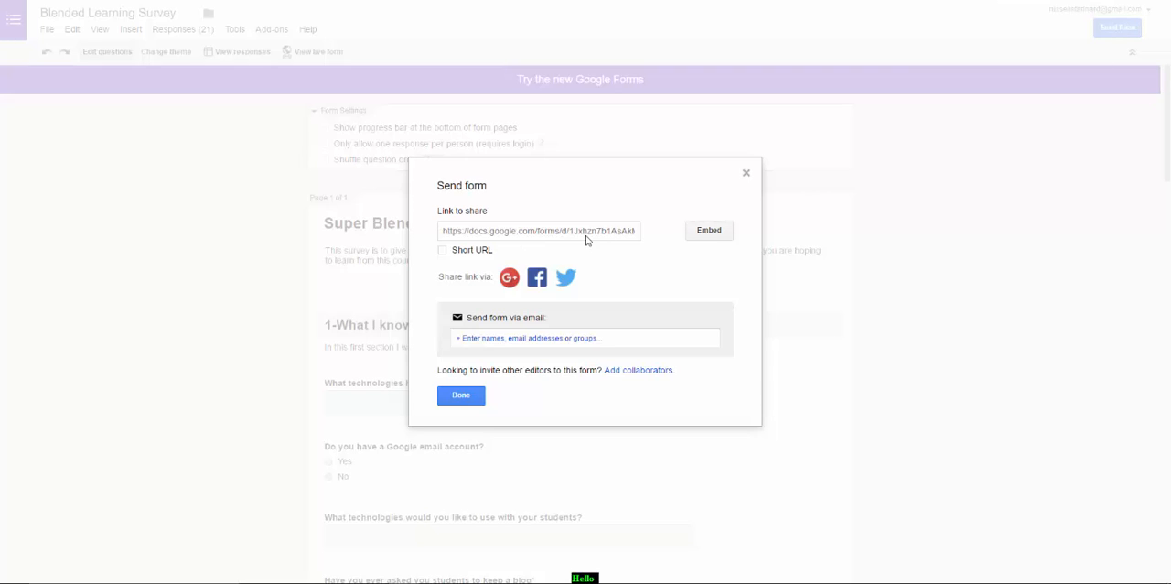
click(442, 250)
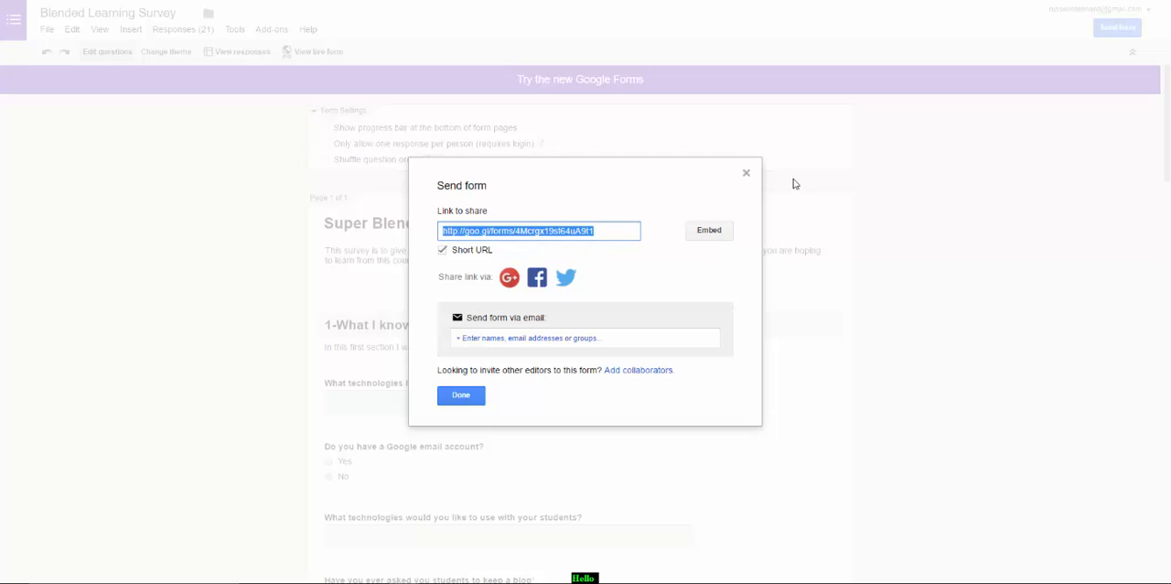
click(746, 174)
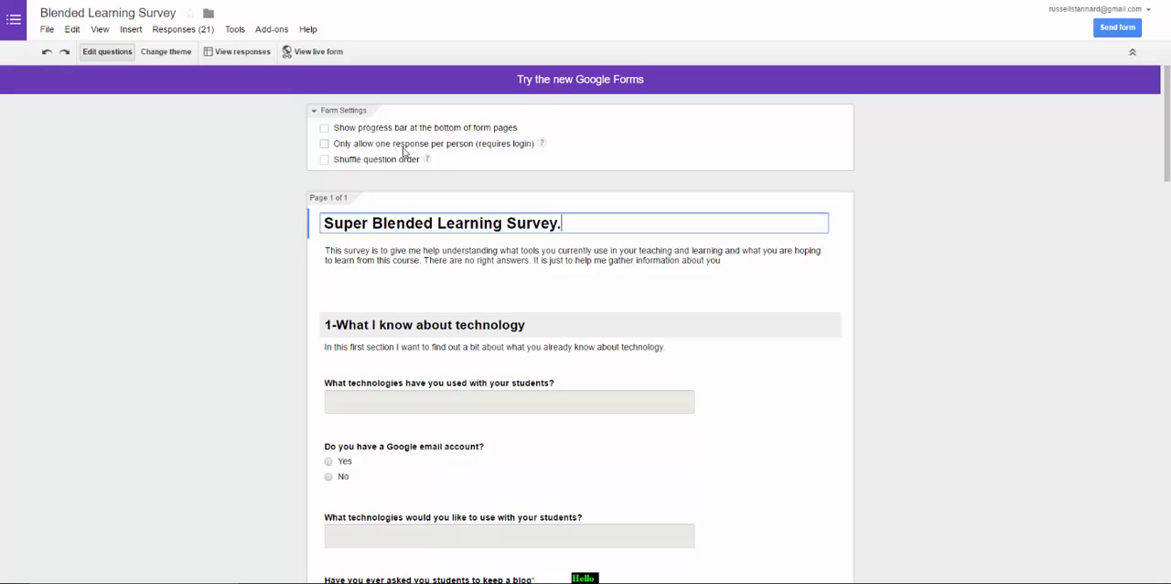
Open the summary of responses for the survey and examine the answers and charts for each question
click(180, 30)
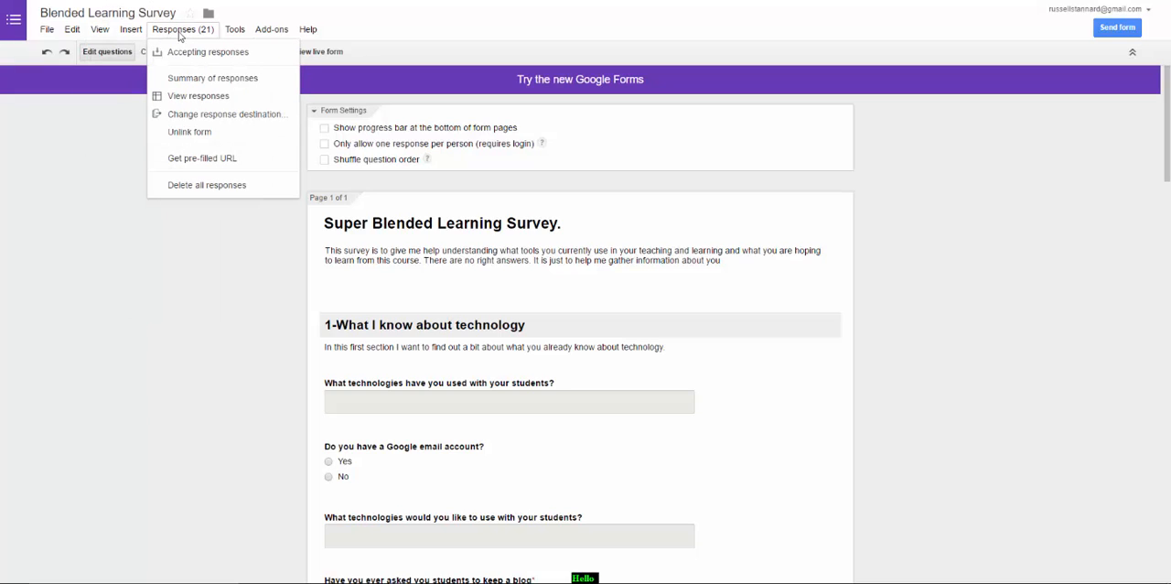
mouse_move(134, 31)
mouse_move(174, 33)
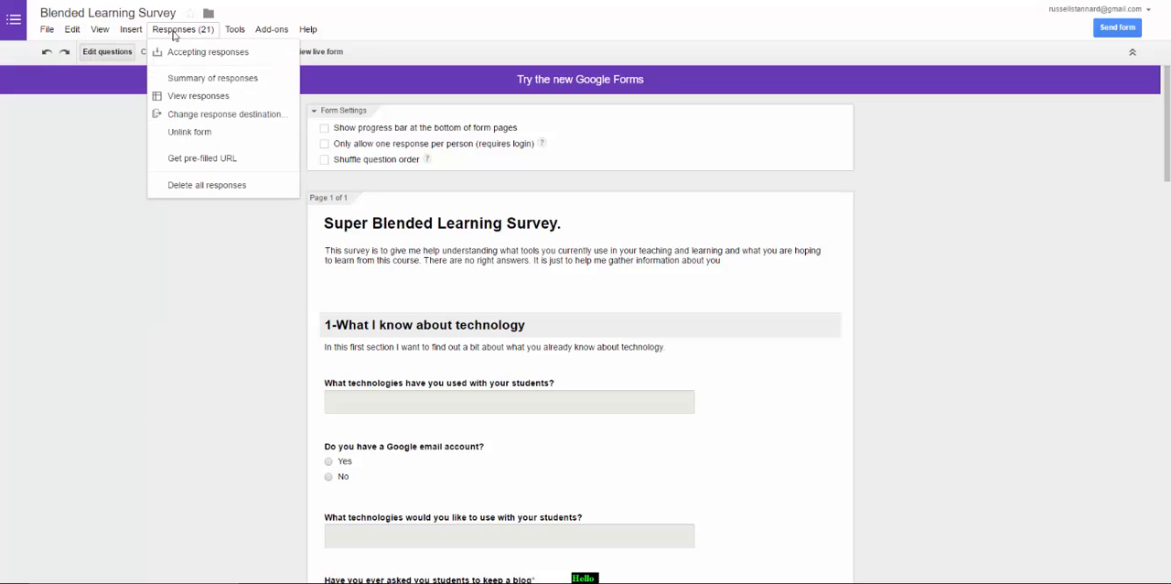
click(186, 80)
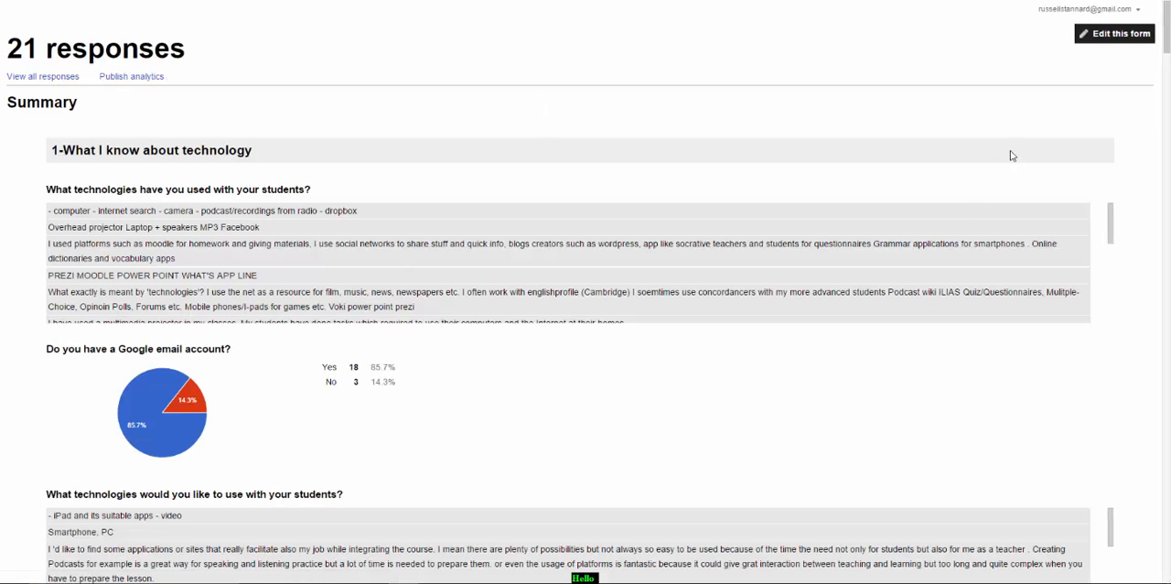
scroll(1163, 134, down, 2)
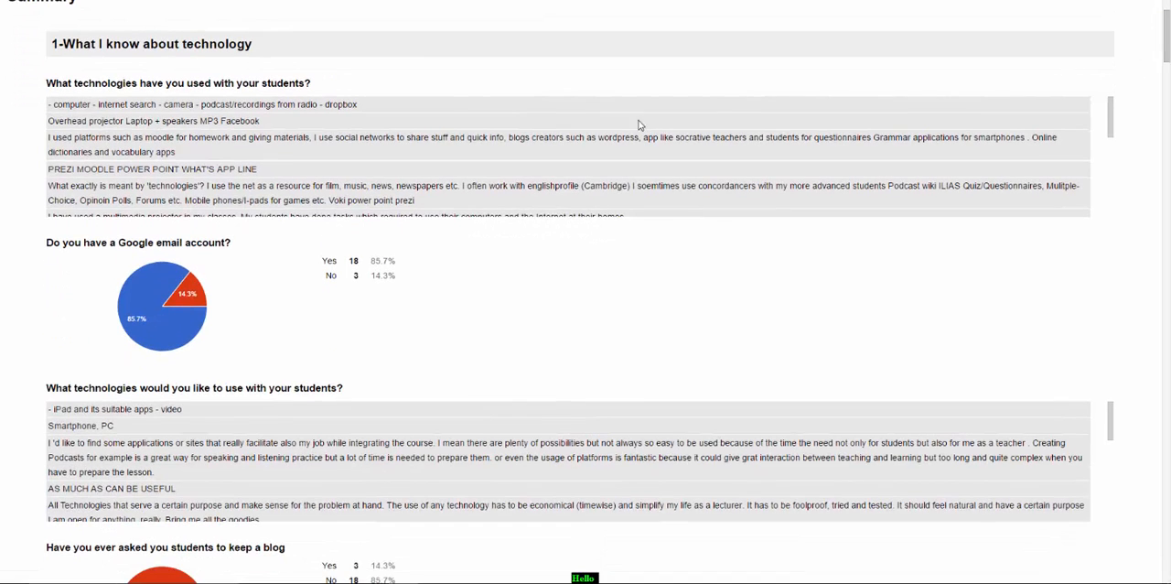
drag(1113, 121, 1167, 55)
scroll(1167, 55, down, 1)
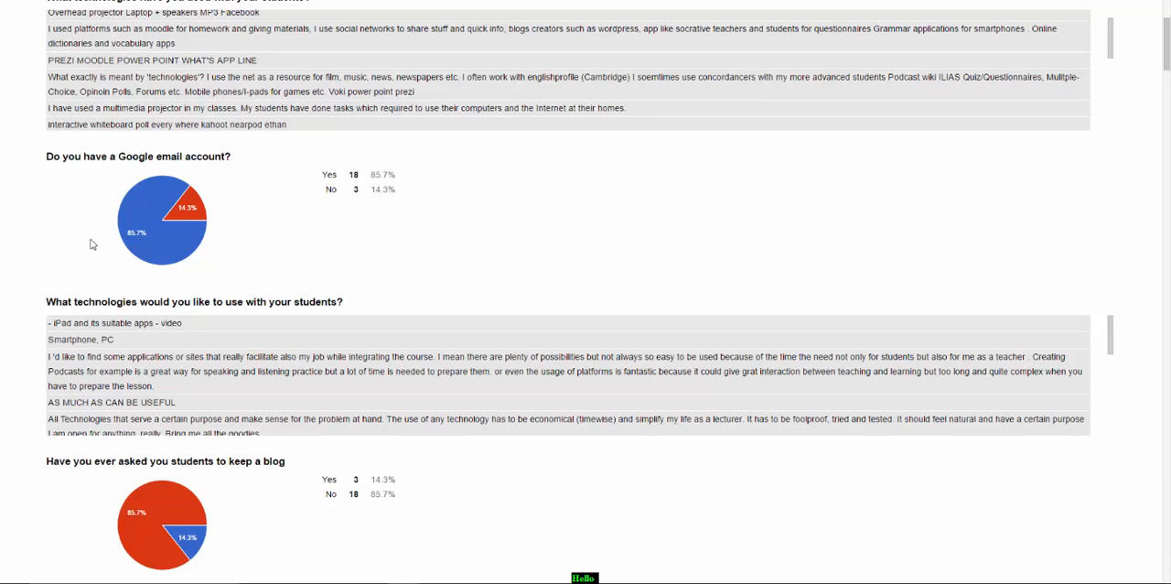
drag(1170, 61, 1167, 178)
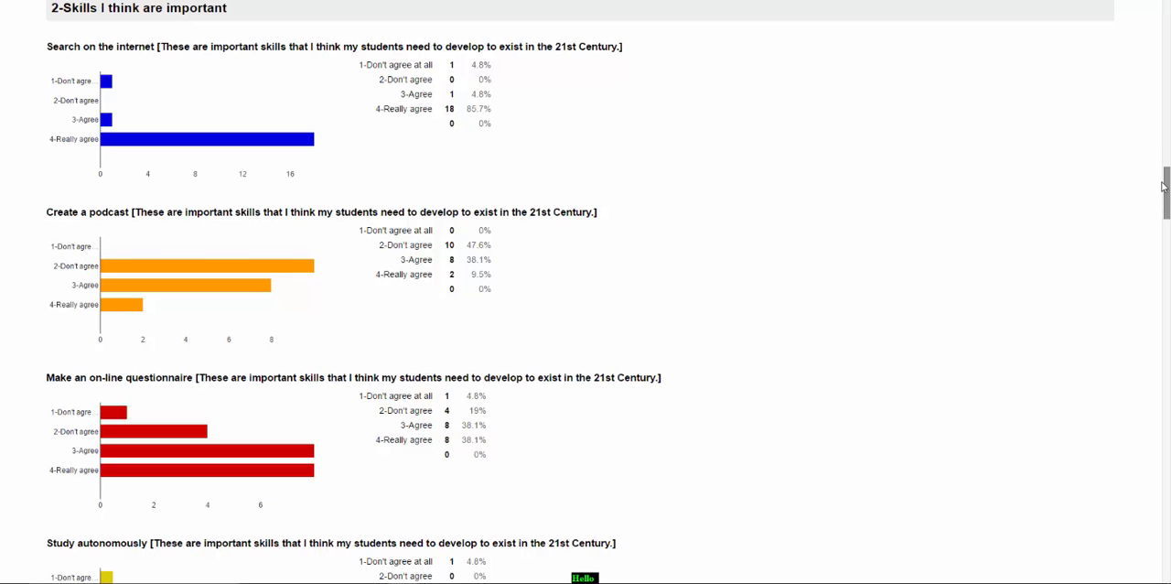
drag(1166, 187, 1168, 27)
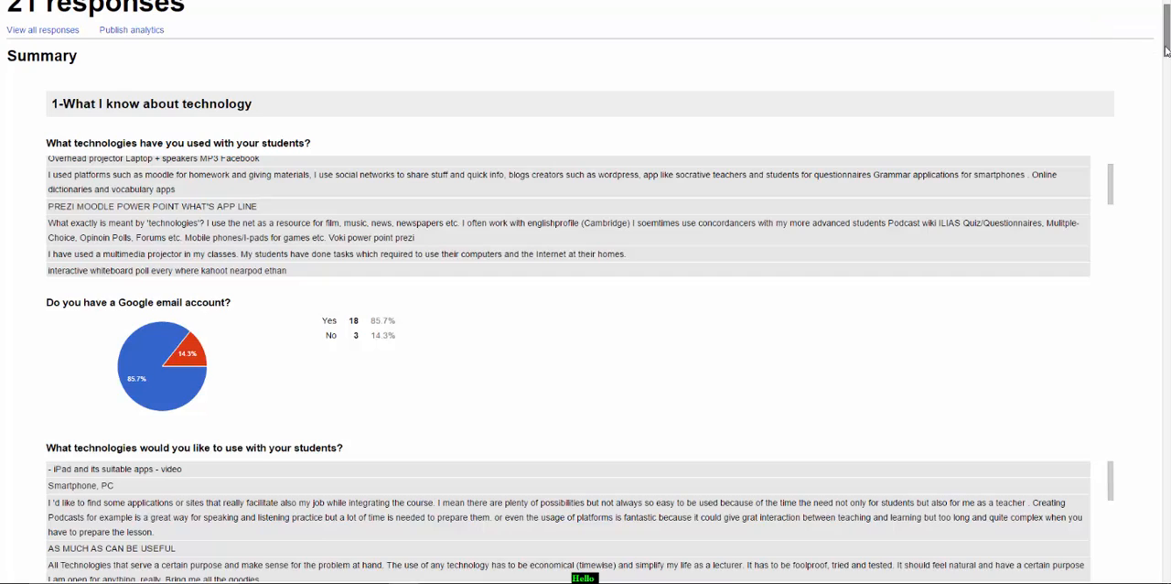
scroll(1161, 51, up, 1)
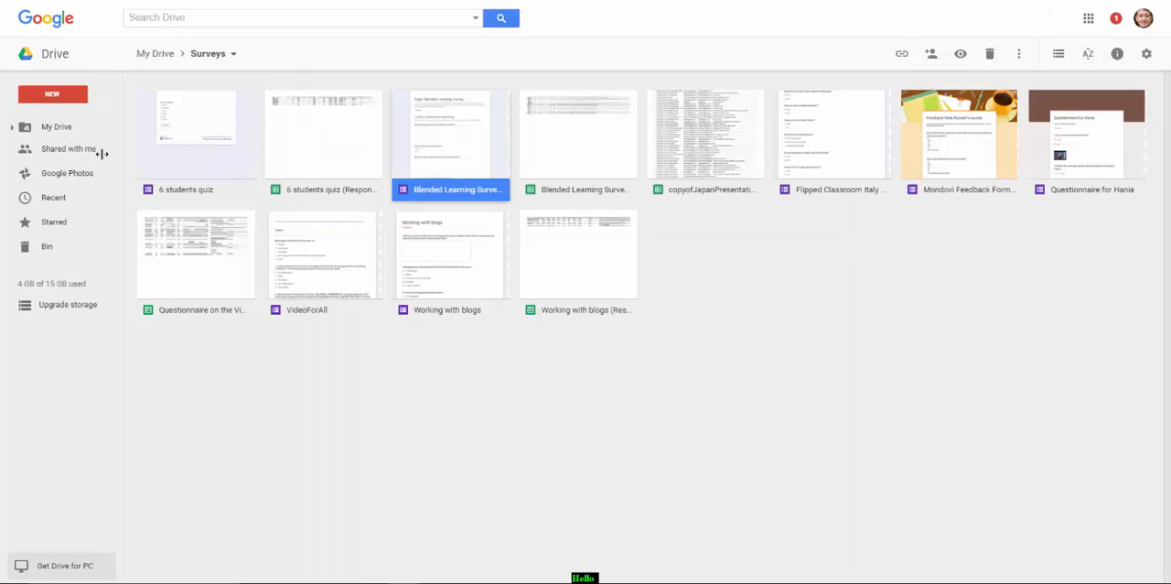
Create a new blank Google Form in the Surveys folder of Google Drive
click(53, 98)
mouse_move(63, 273)
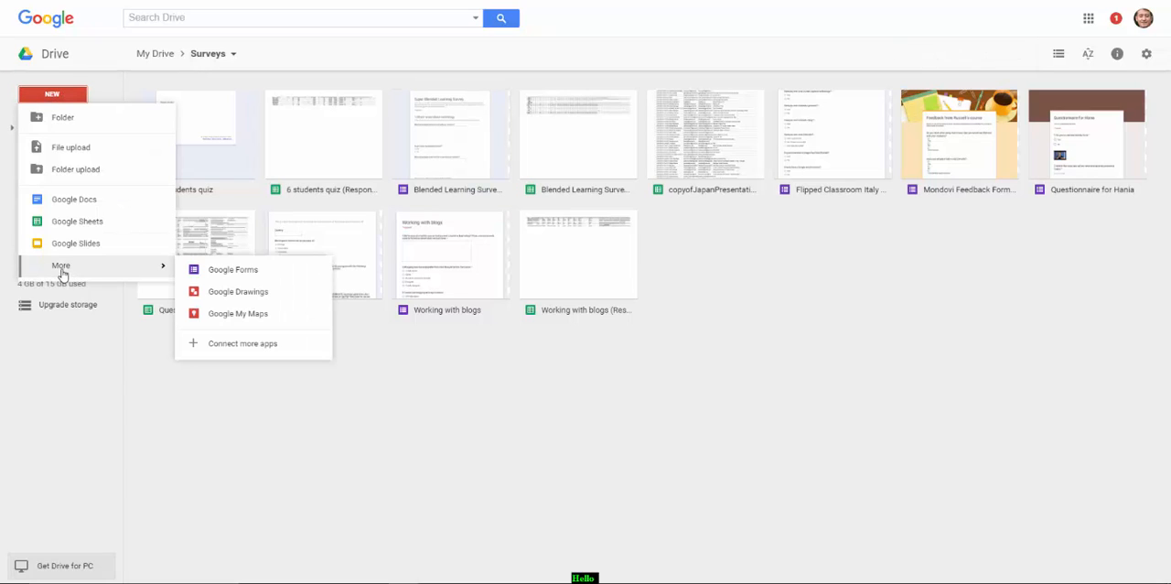
click(245, 273)
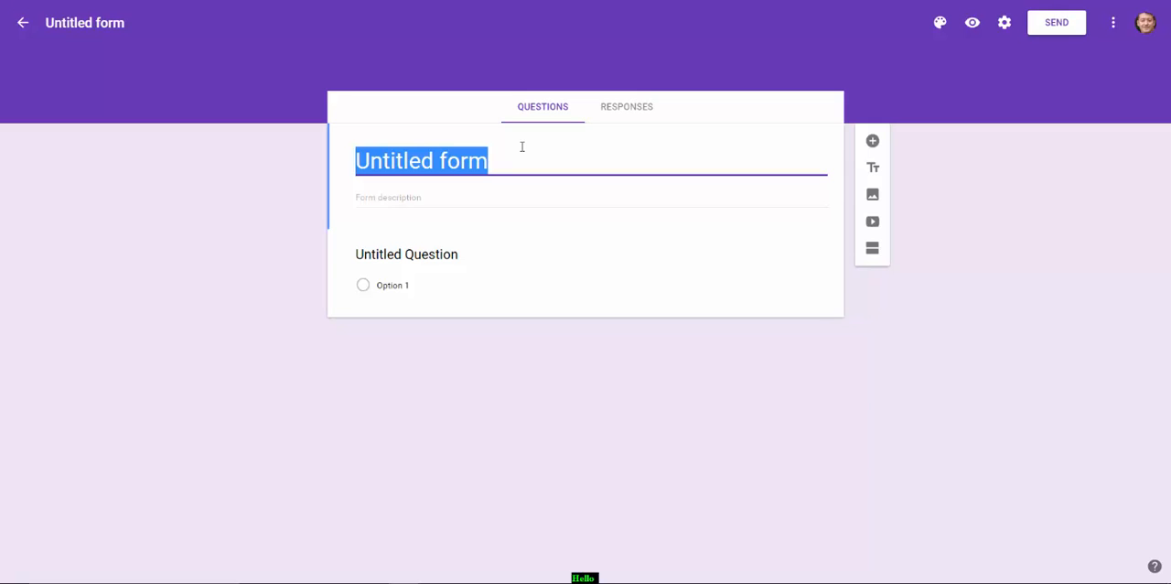
Title the new form "Test Questionnaire TTV"
text(Test Questi)
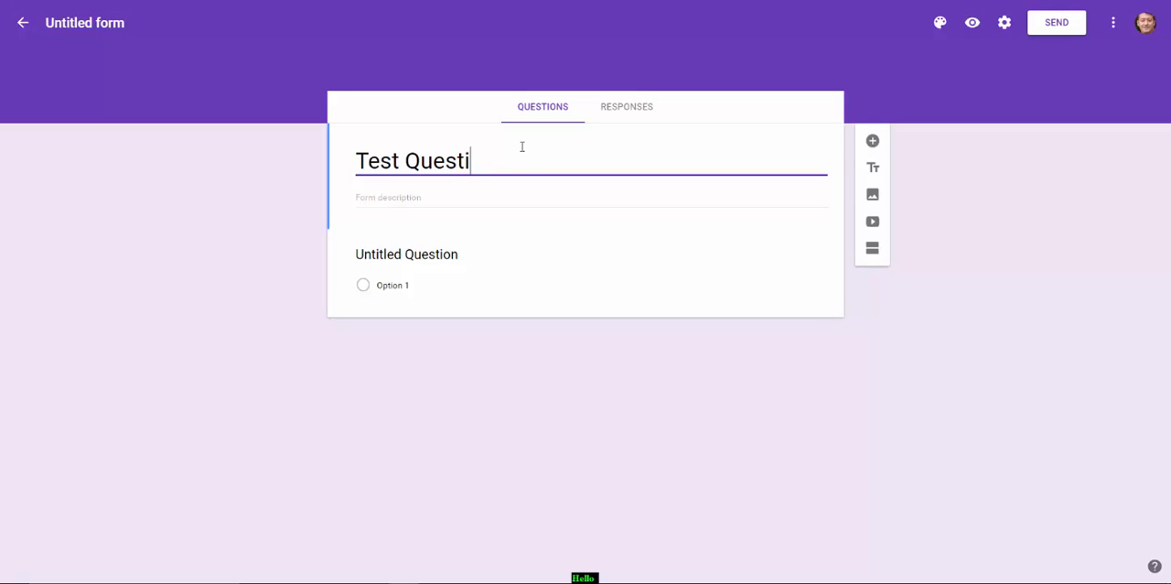
text(onnaire TTV)
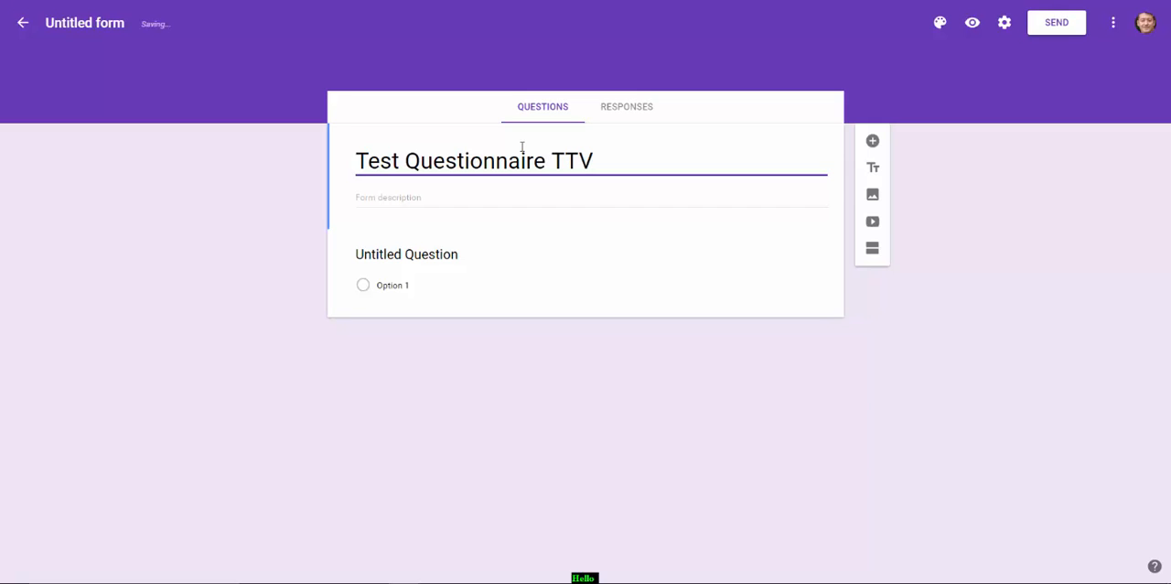
Enter "This is a test questionnaire only" as the form description
click(440, 197)
text(T)
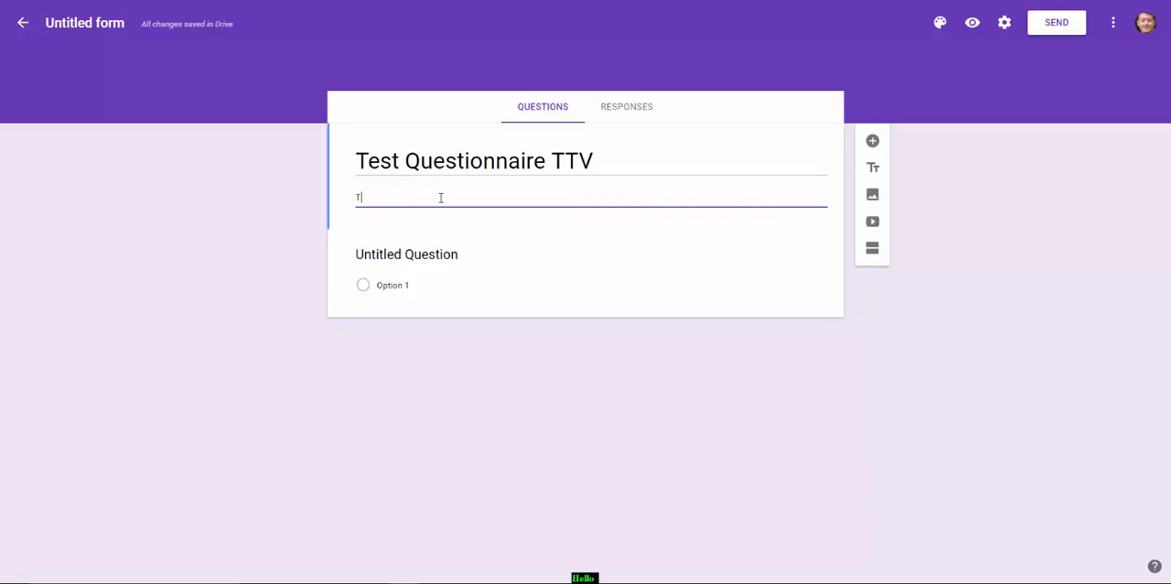
text(his is a test questionnair)
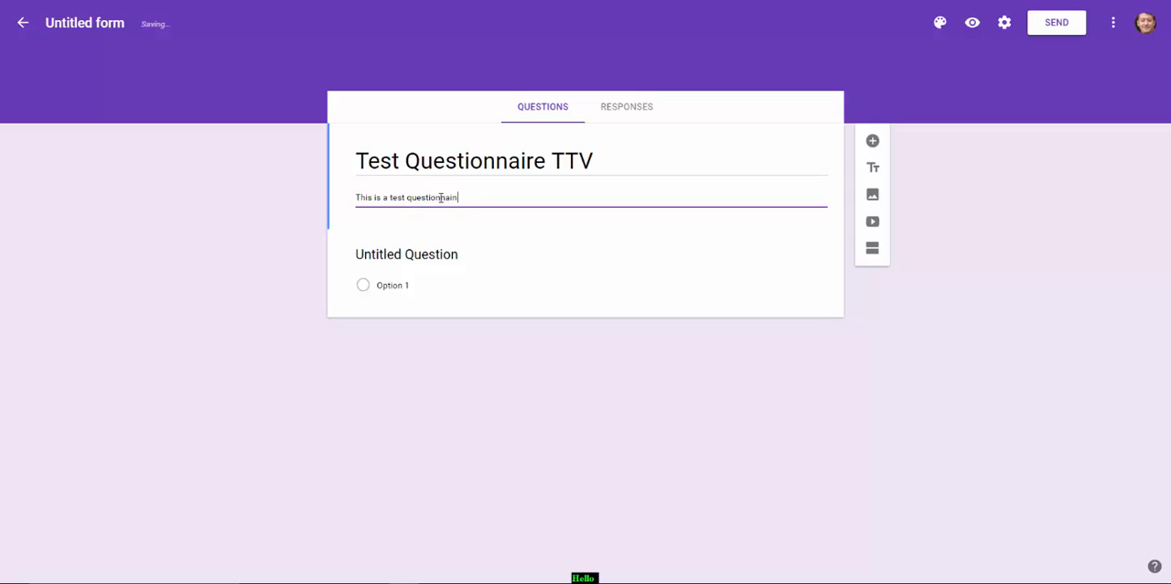
text(e only)
Change the untitled first question's type to Short answer
click(444, 257)
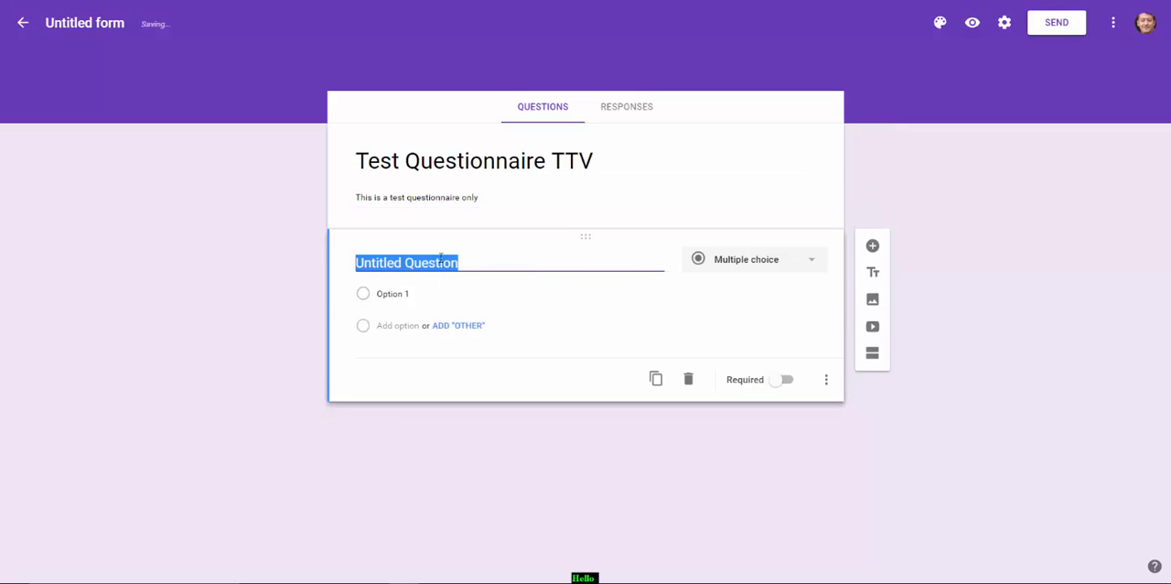
click(812, 264)
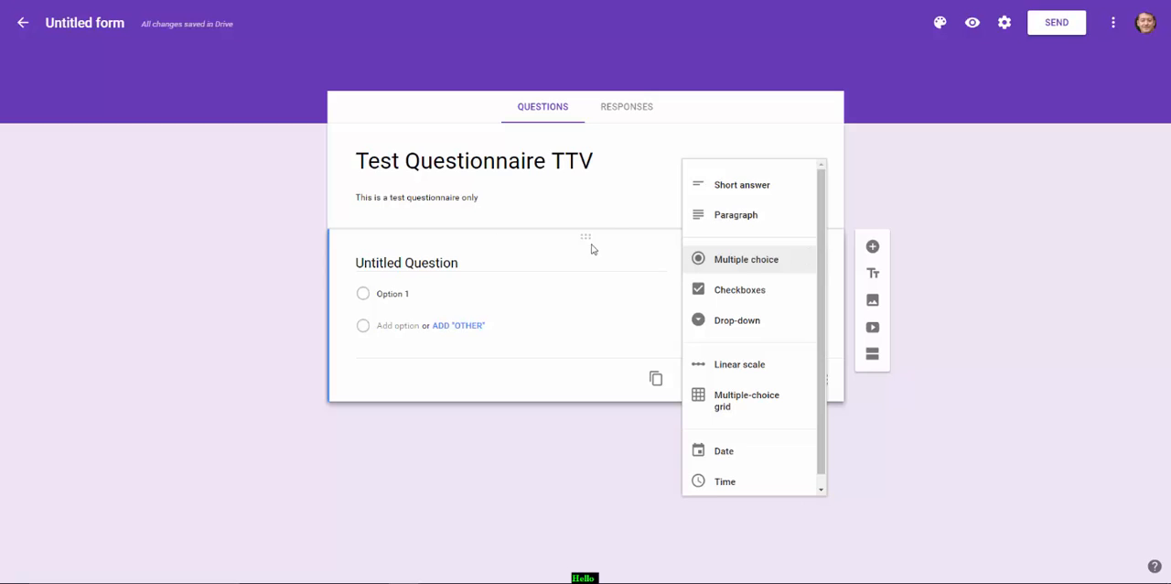
click(744, 186)
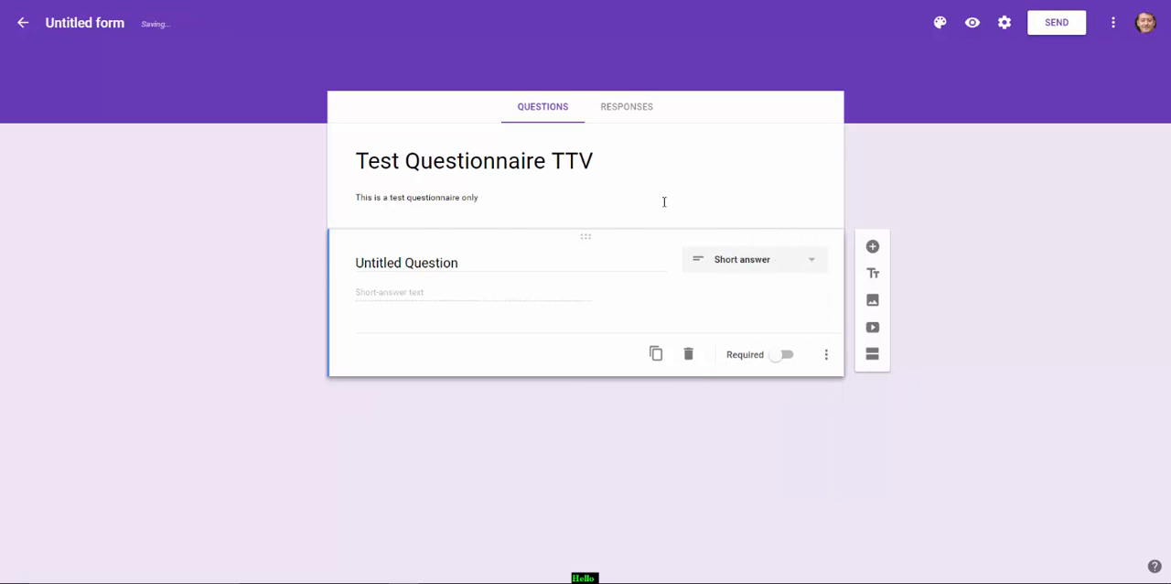
Enter "Can you give me a bit of information about your teaching background?" as the first question and set its type to Paragraph
click(466, 261)
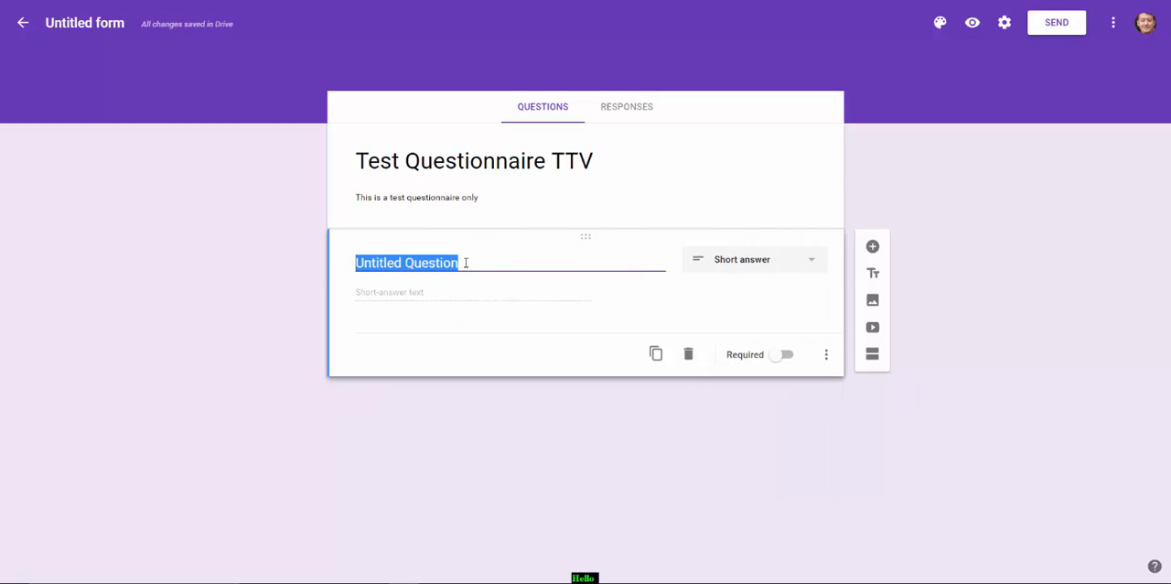
text(Can you g)
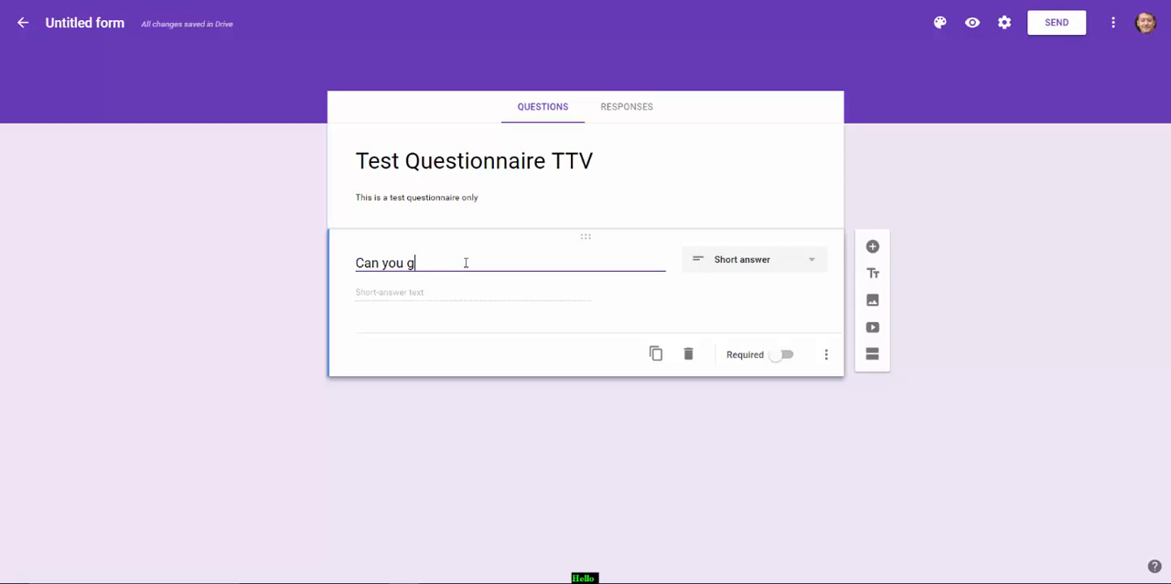
text(ive me a bit of informat)
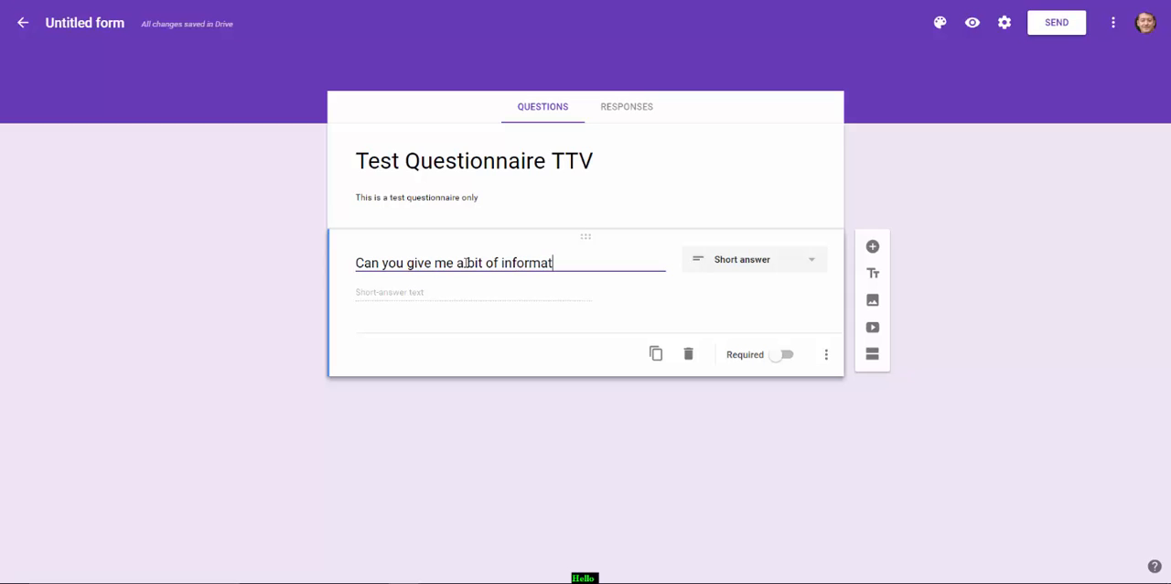
text(ion about your te)
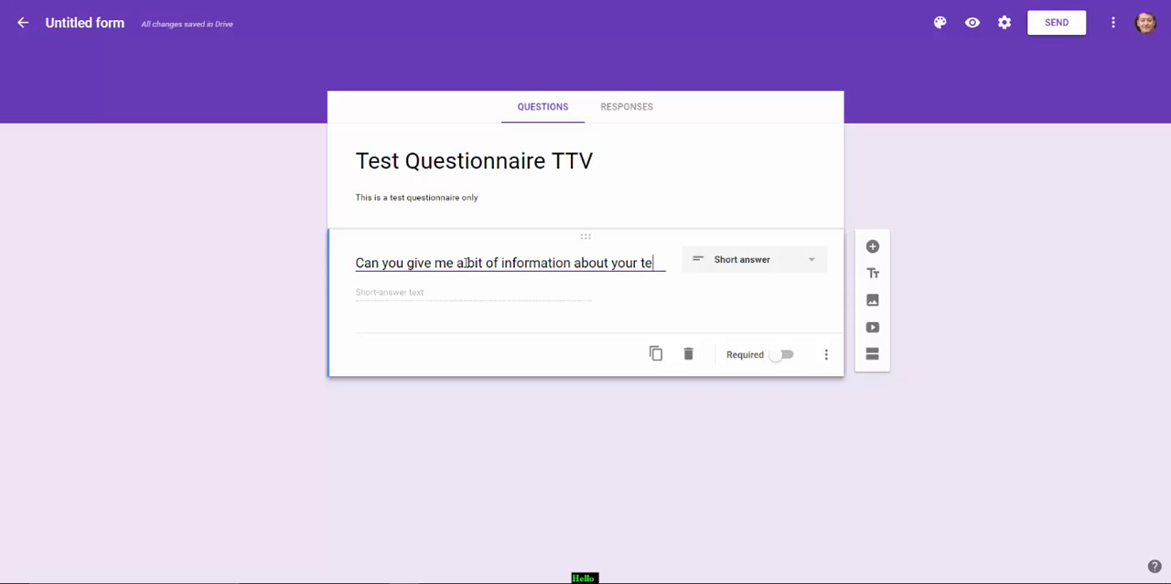
text(aching background)
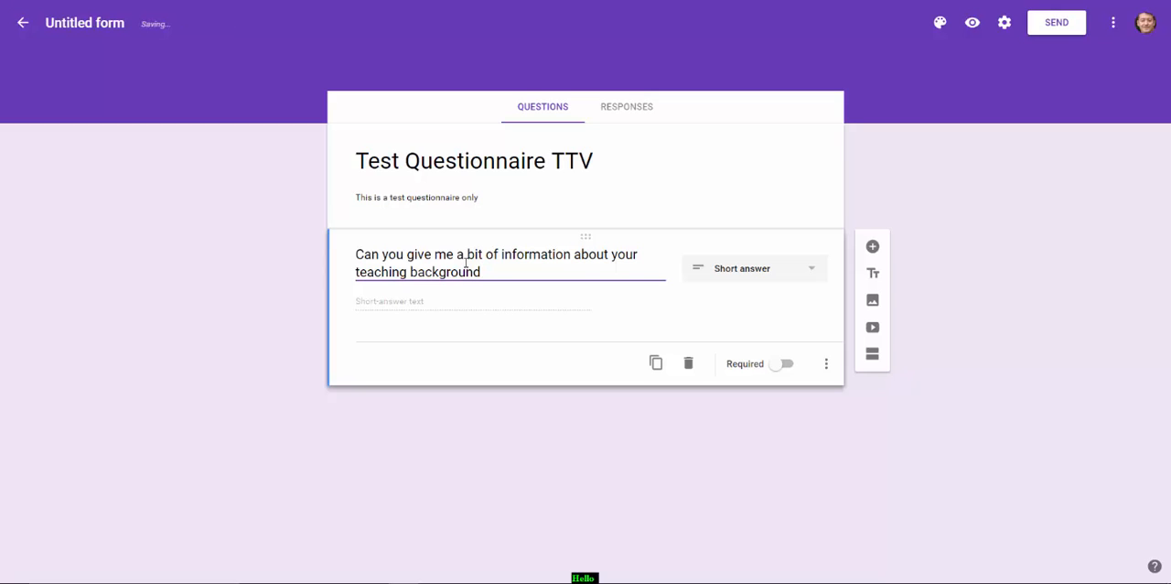
text(?)
click(813, 270)
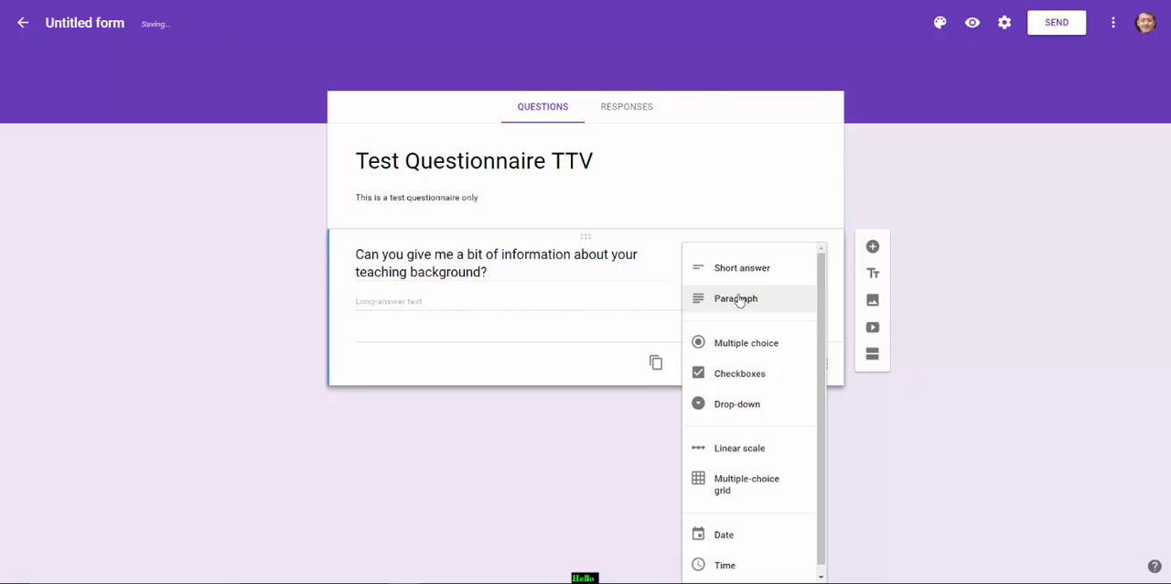
click(805, 298)
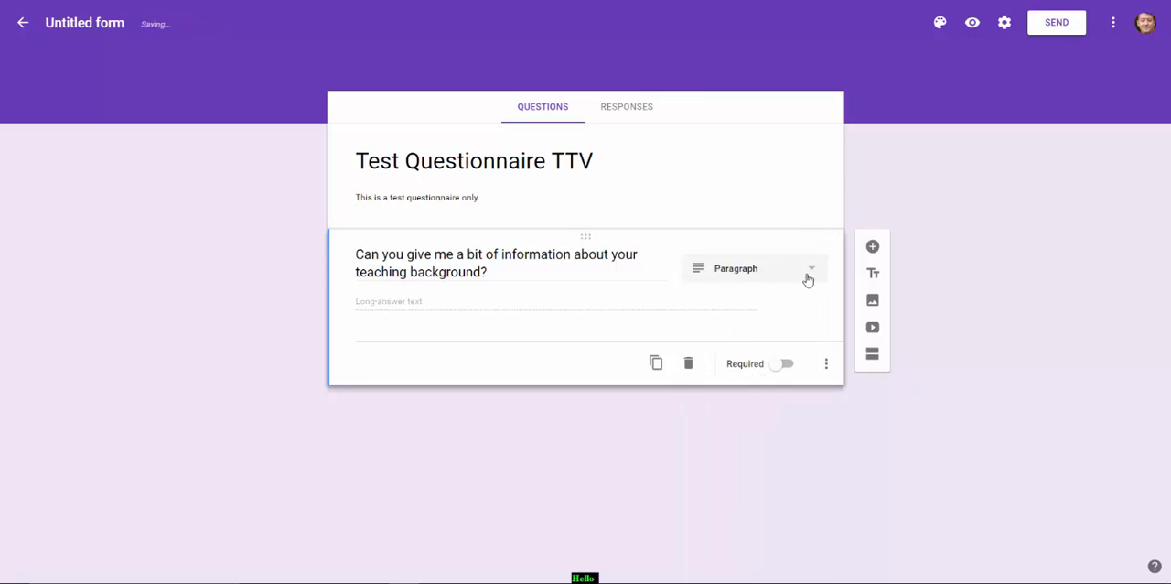
Add a multiple choice question reading "Which of these technologies do you use the most?" below the teaching background question
click(873, 247)
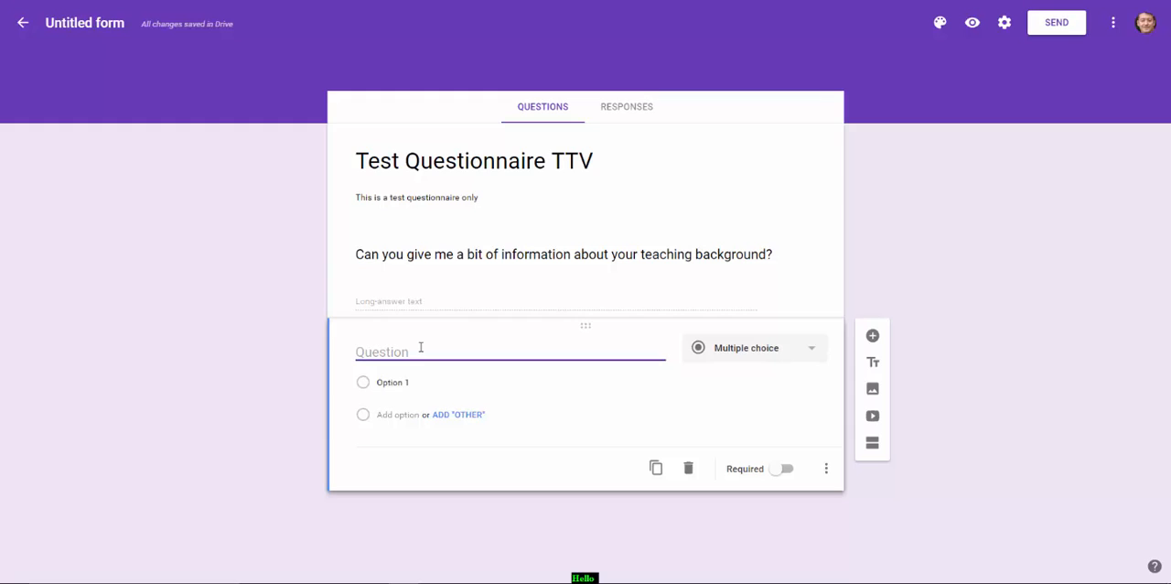
text(Which of these technolo)
key(BackSpace)
text(ogies do)
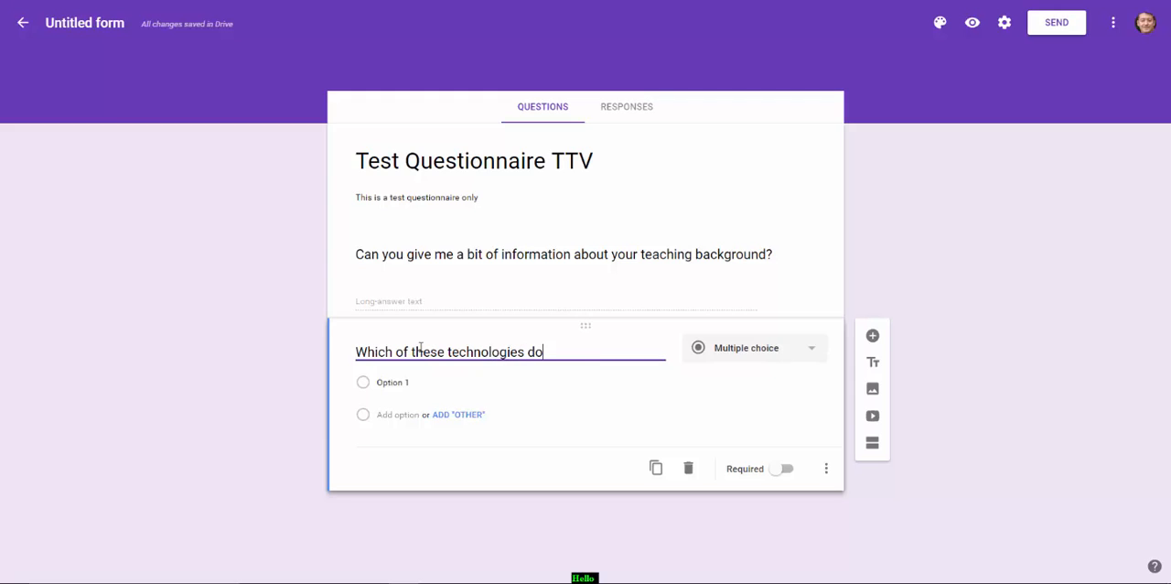
text( you use the most?)
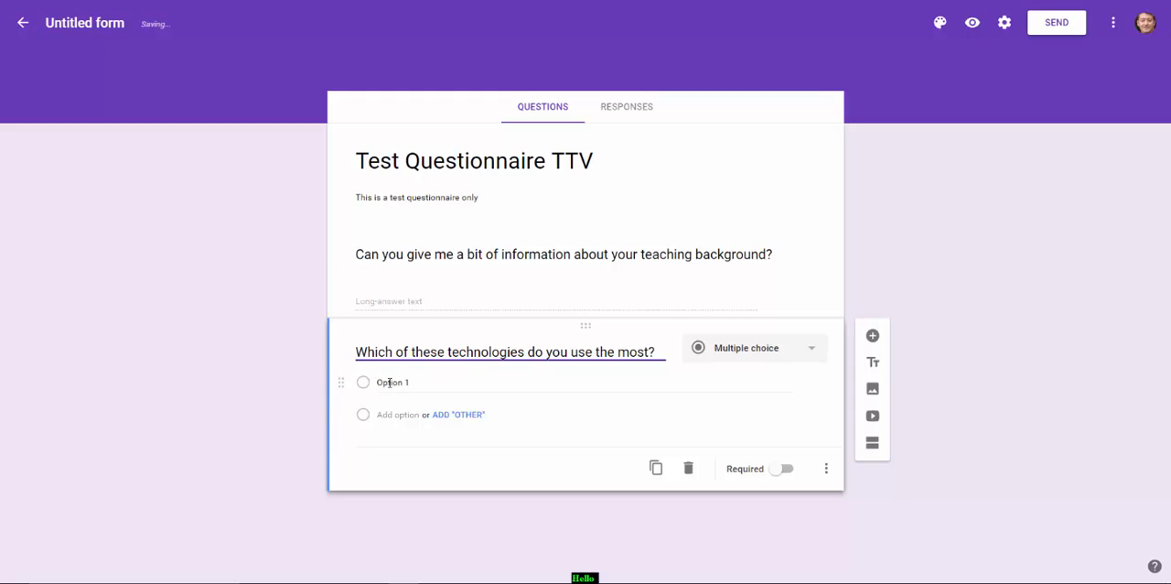
Fill in the technologies question's answer options as "Twitter", "Bogging", "Podcasting" and "Other", leaving the question optional
click(391, 382)
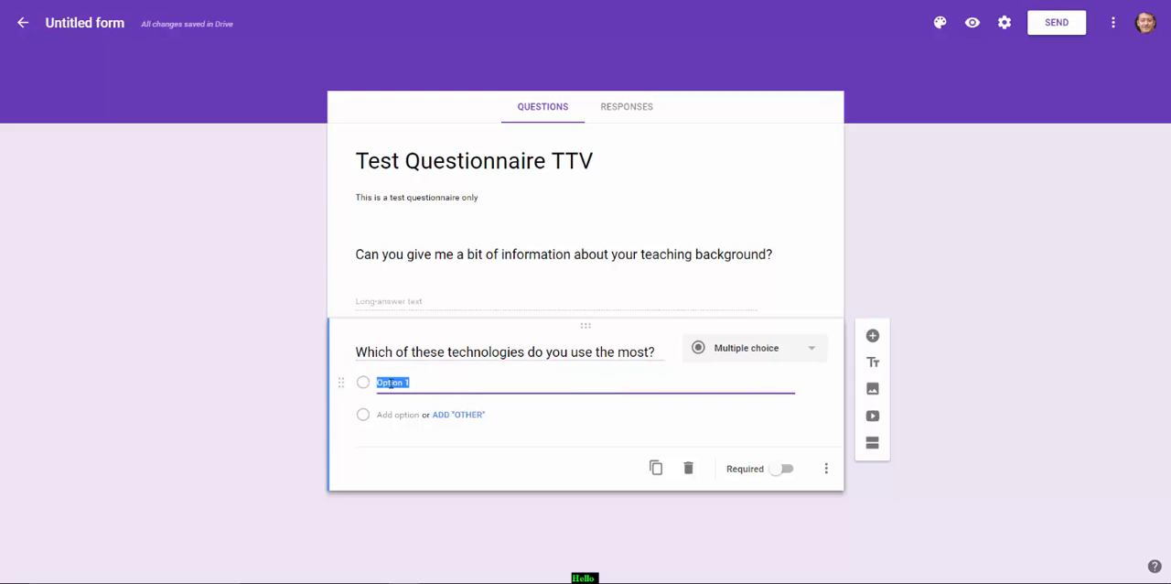
text(Twitter)
click(384, 414)
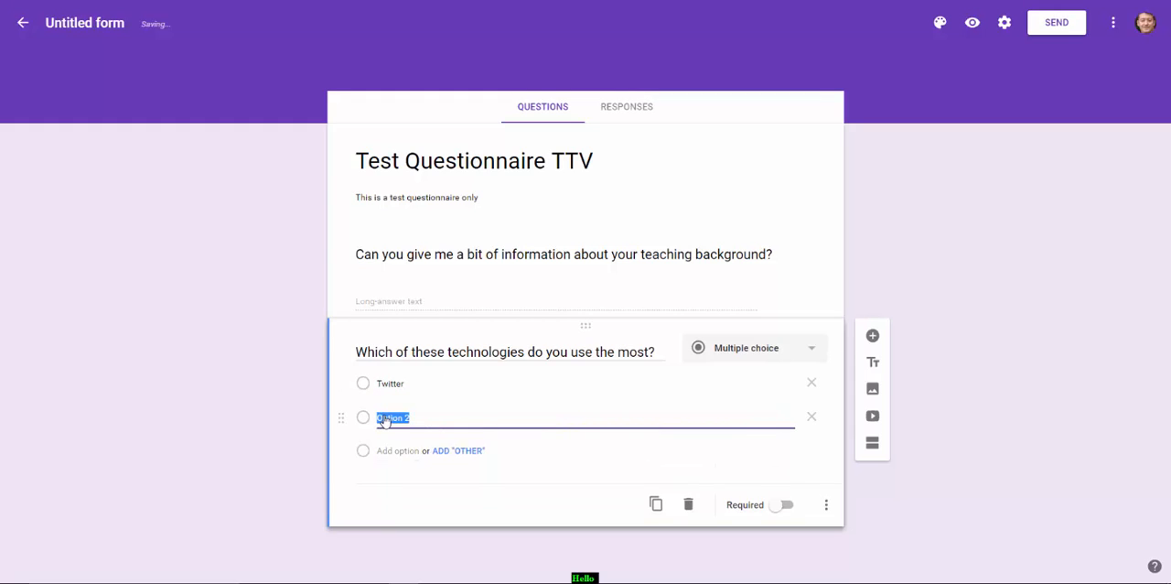
text(Bl)
click(386, 451)
text(Podcasting)
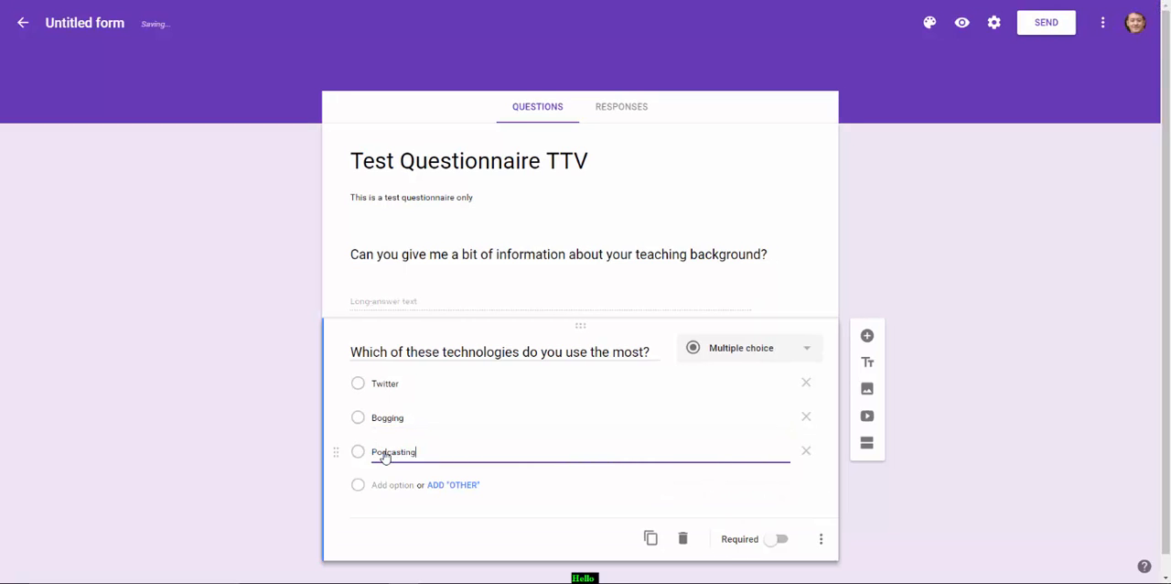
click(386, 486)
text(O)
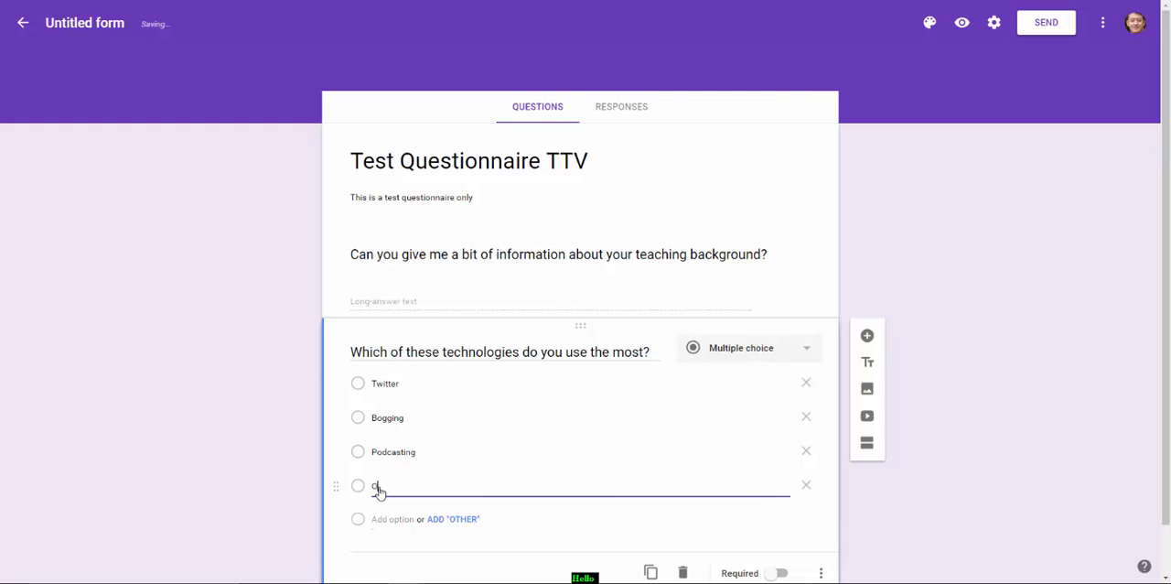
text(hter)
scroll(1035, 288, down, 1)
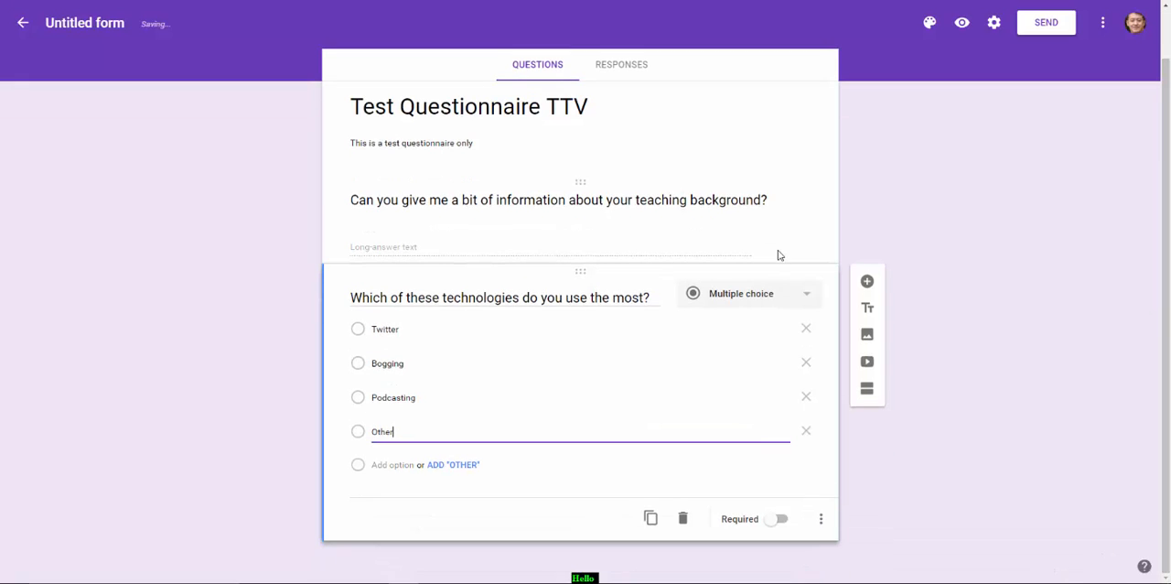
click(776, 522)
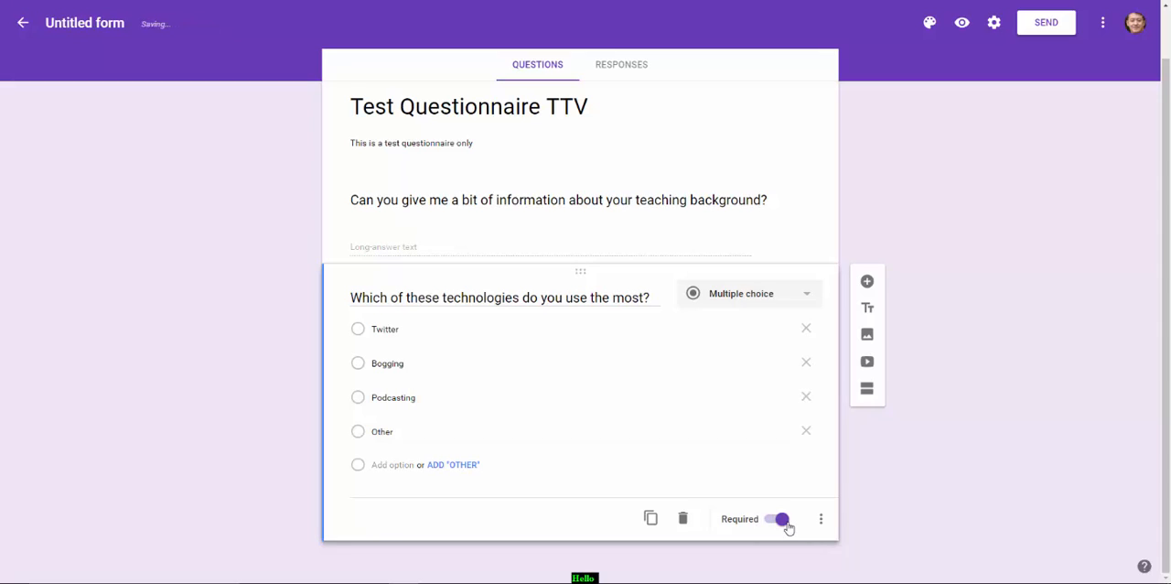
click(776, 526)
Add a Linear scale question reading "How much technology do you use in the class?" below the technologies question
click(870, 284)
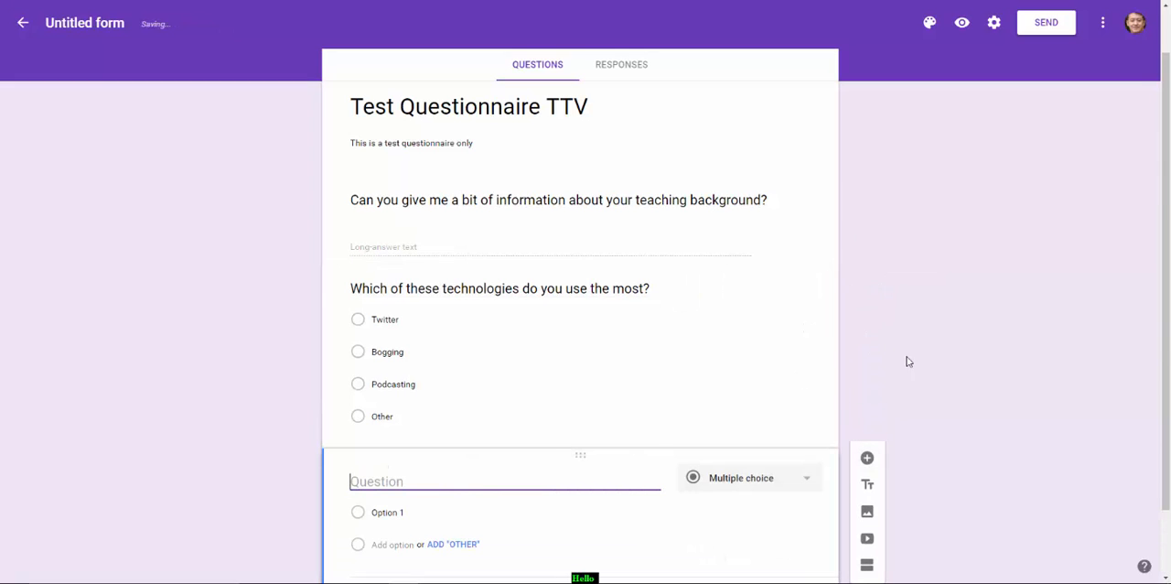
drag(1167, 352, 1168, 394)
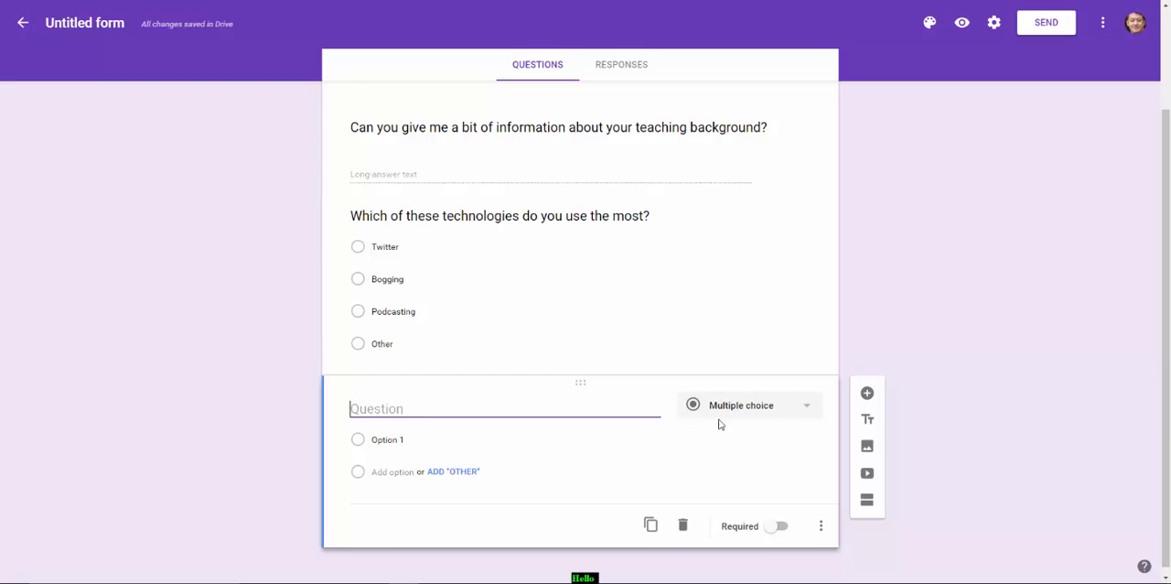
click(807, 409)
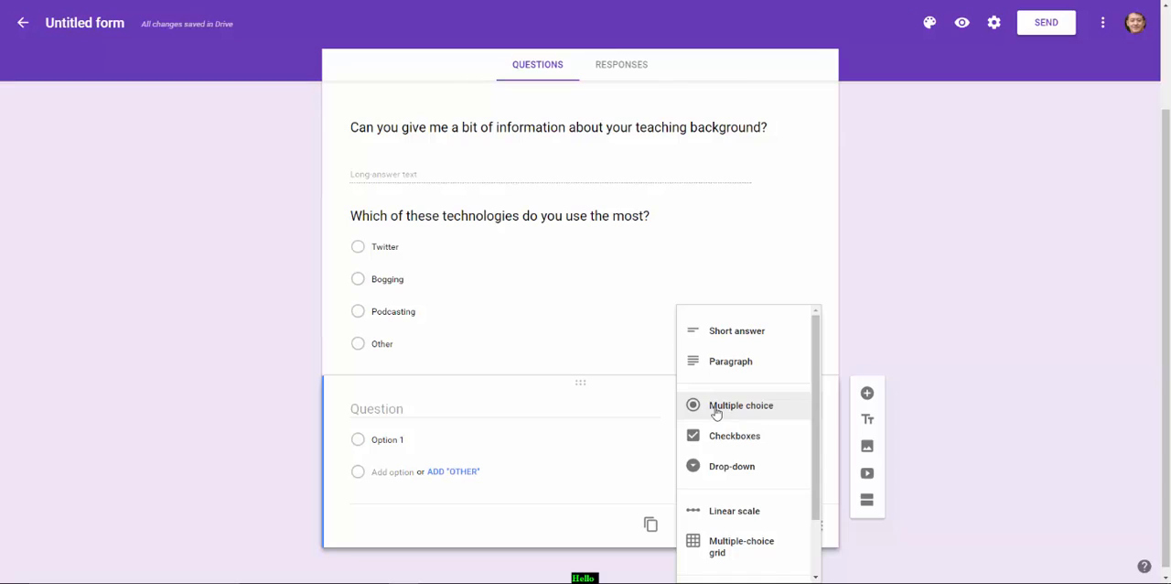
click(723, 514)
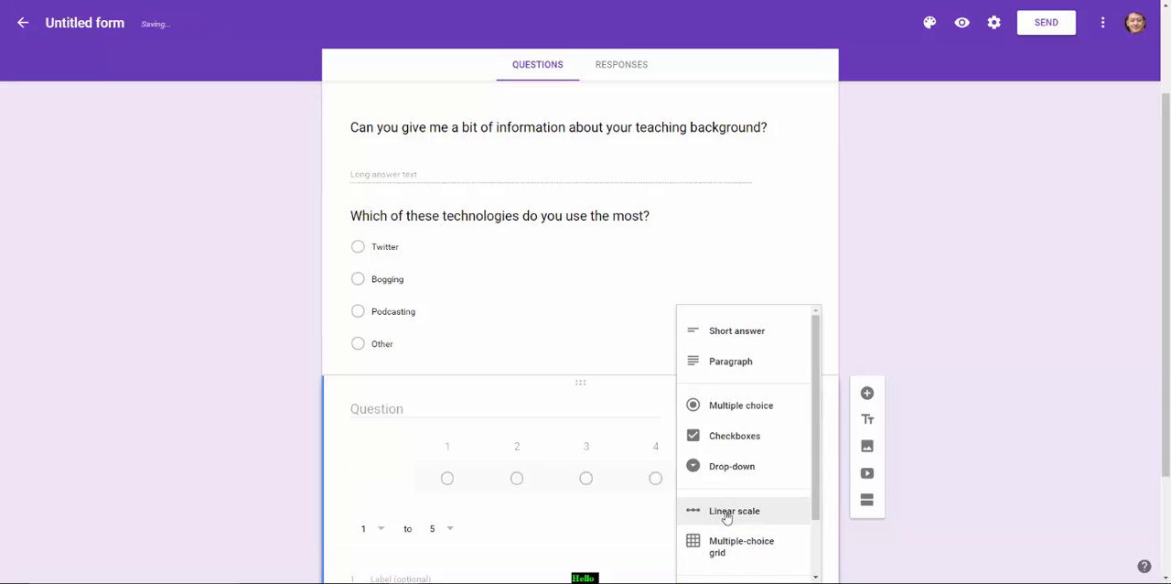
click(417, 407)
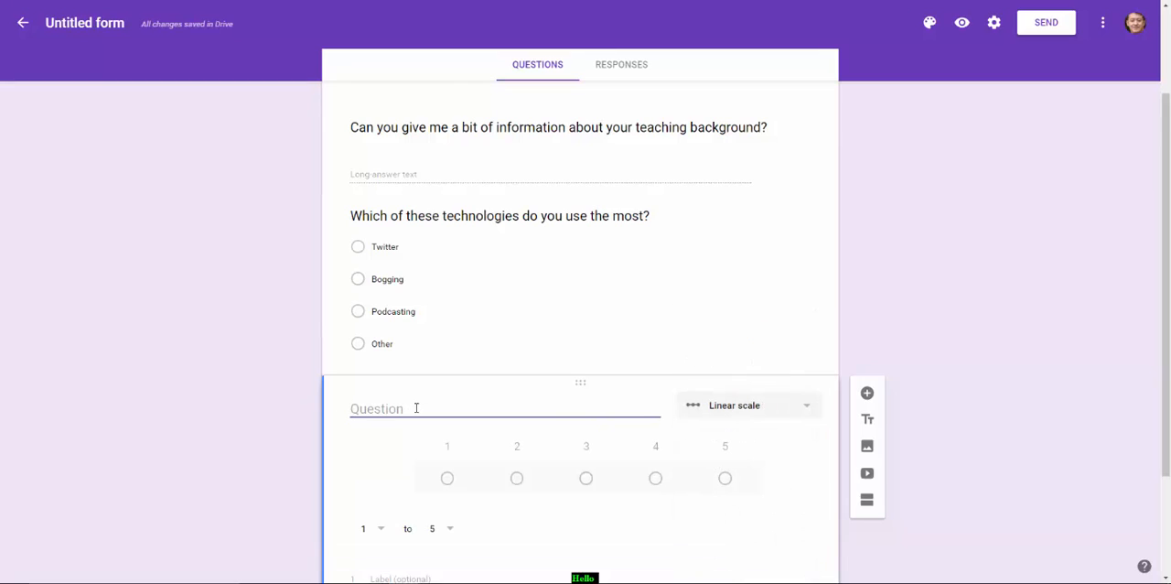
text(How much technology do y)
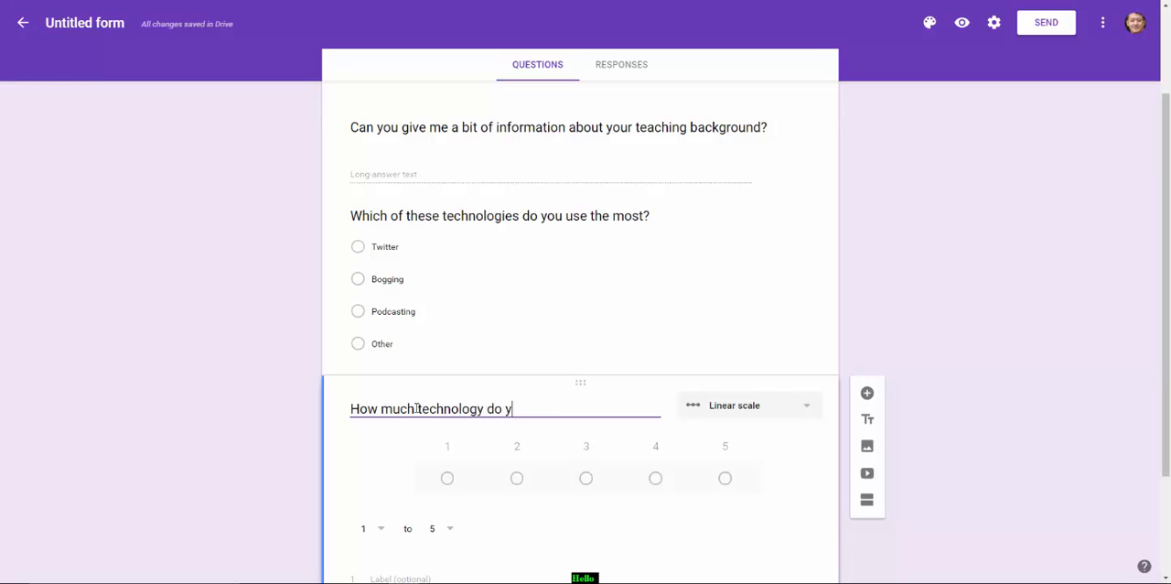
text(ou use in the class?)
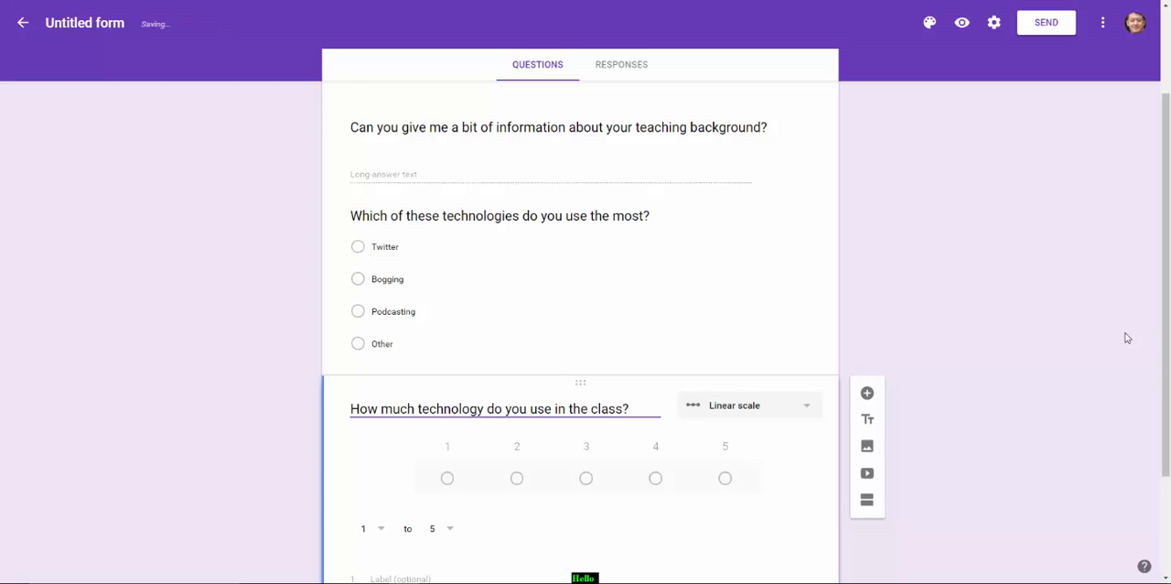
Set the linear scale's upper end to 7 and label its ends "No at all" for 1 and "All the time" for 7
drag(1164, 316, 1164, 394)
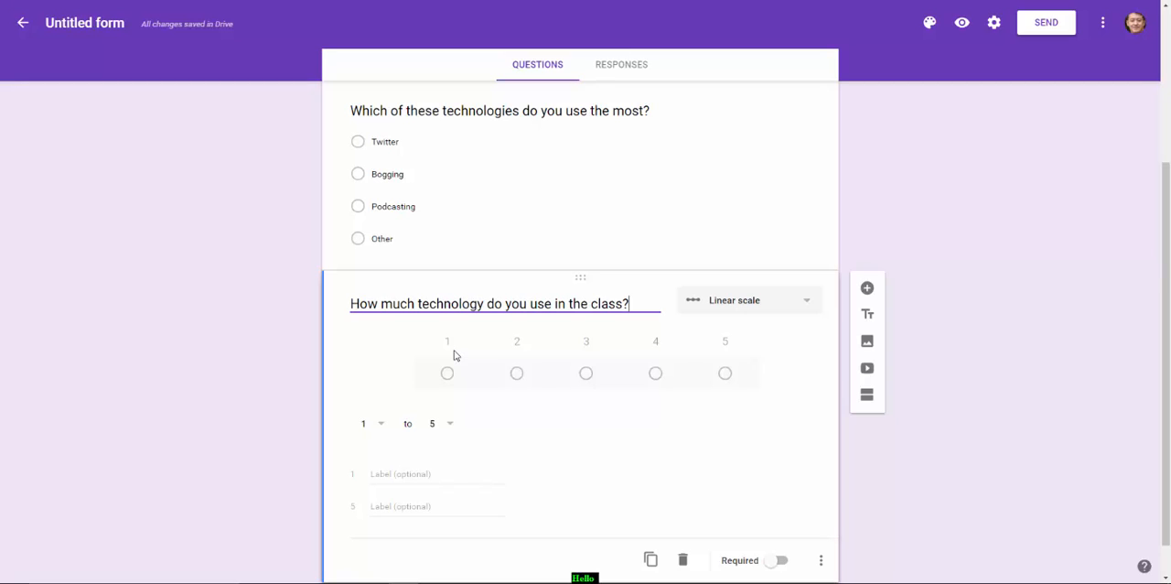
click(386, 475)
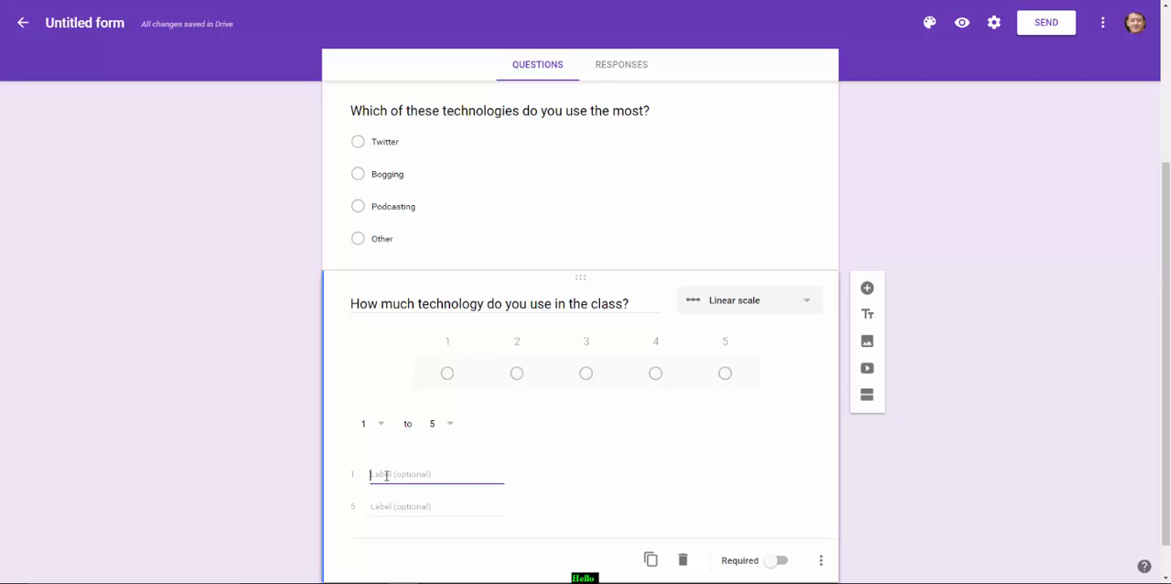
text(No)
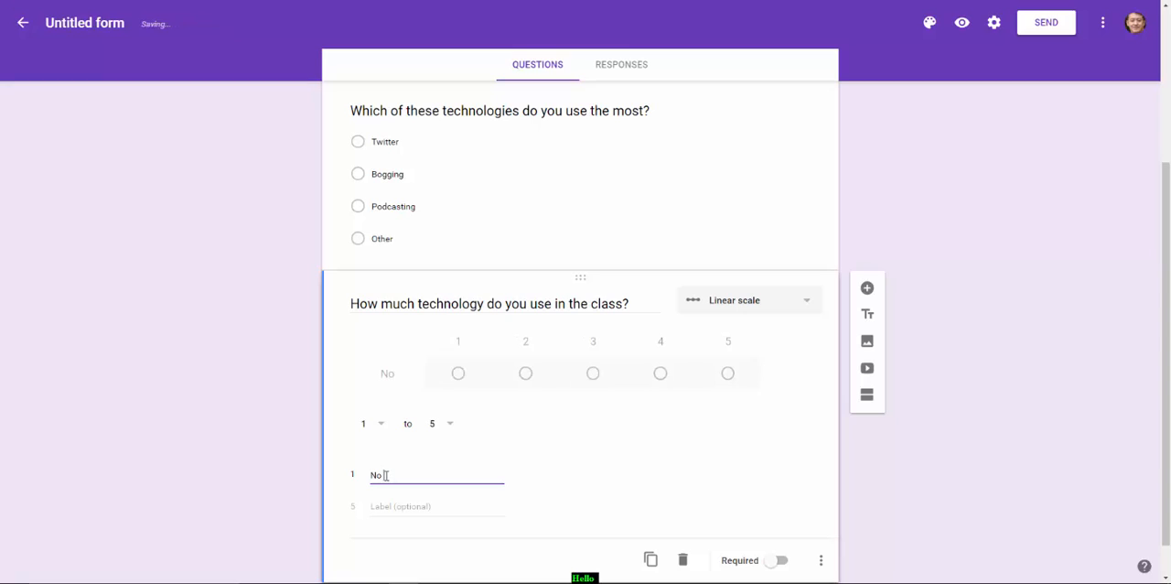
text( at all)
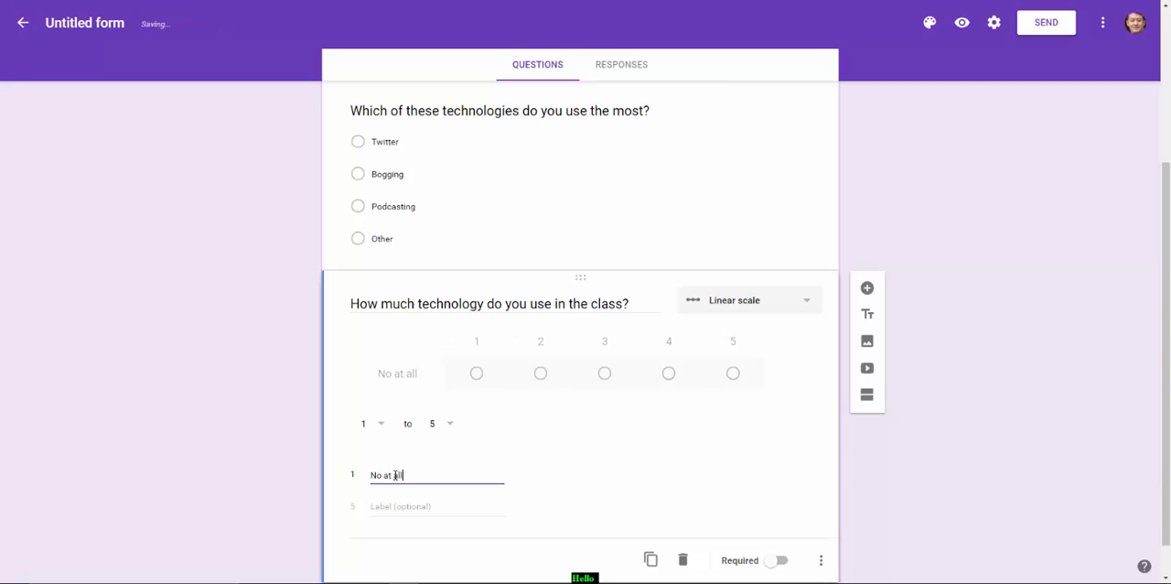
click(449, 423)
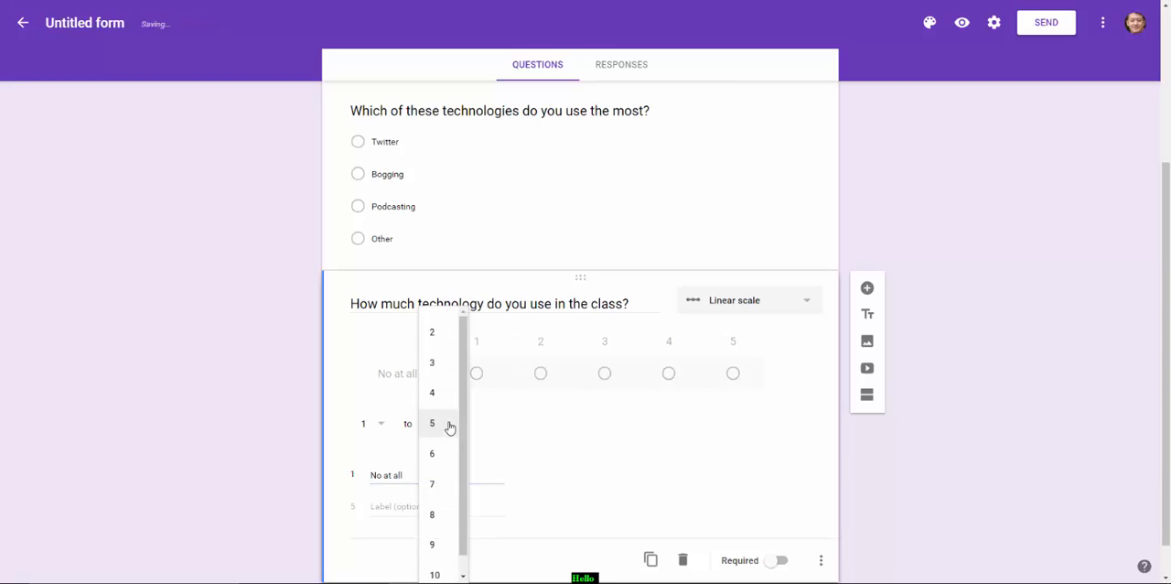
click(433, 485)
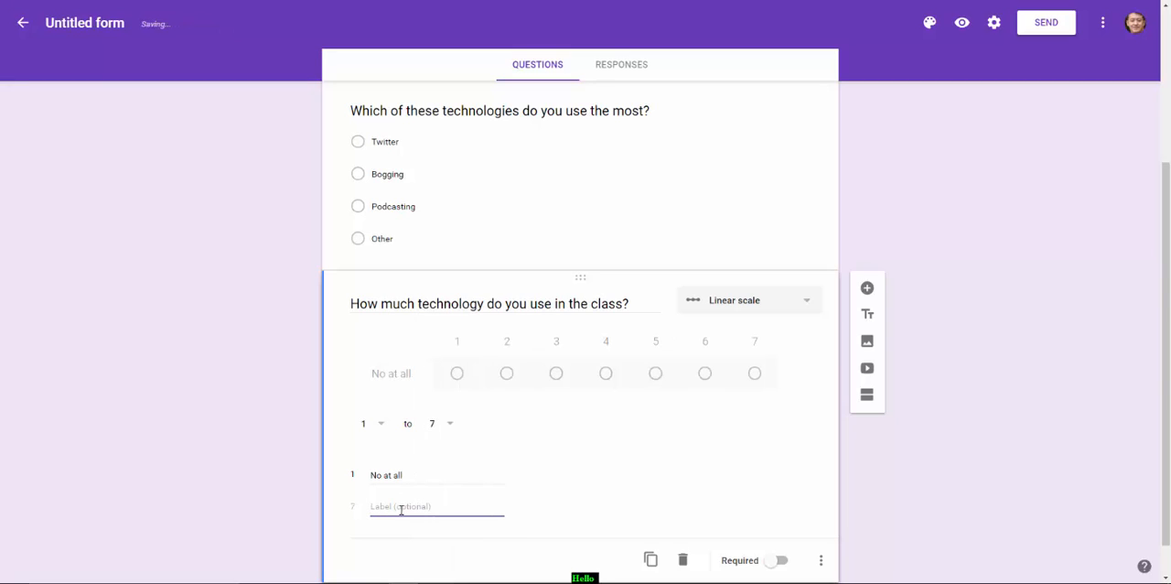
text(All the time)
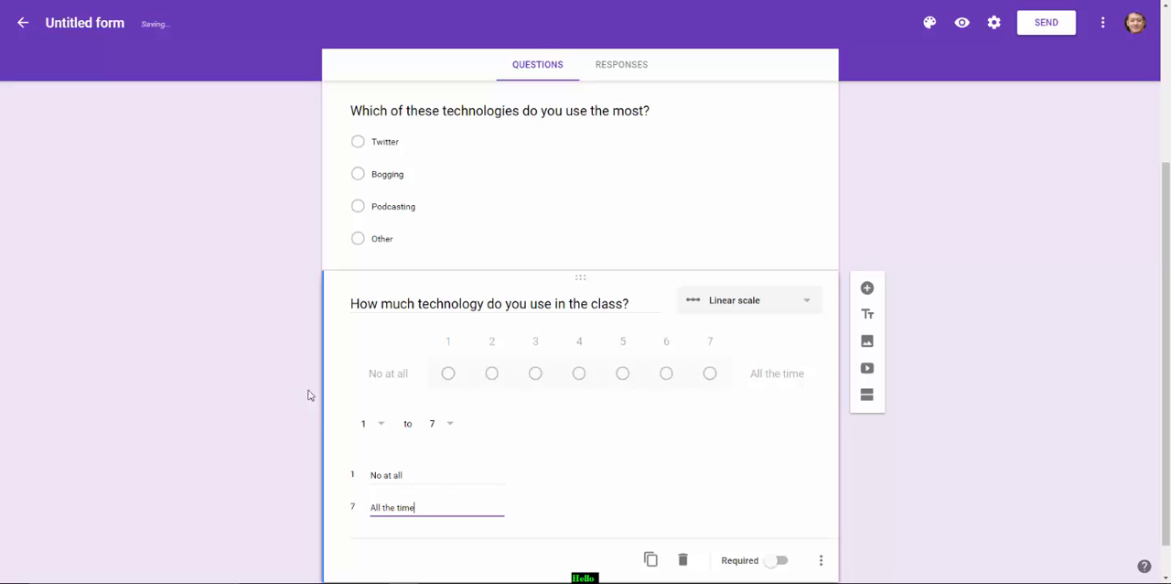
Add a Paragraph question reading "Watch the video below and answer this question. What mistakes does the presenter make?" after the linear scale question
drag(1167, 357, 1166, 381)
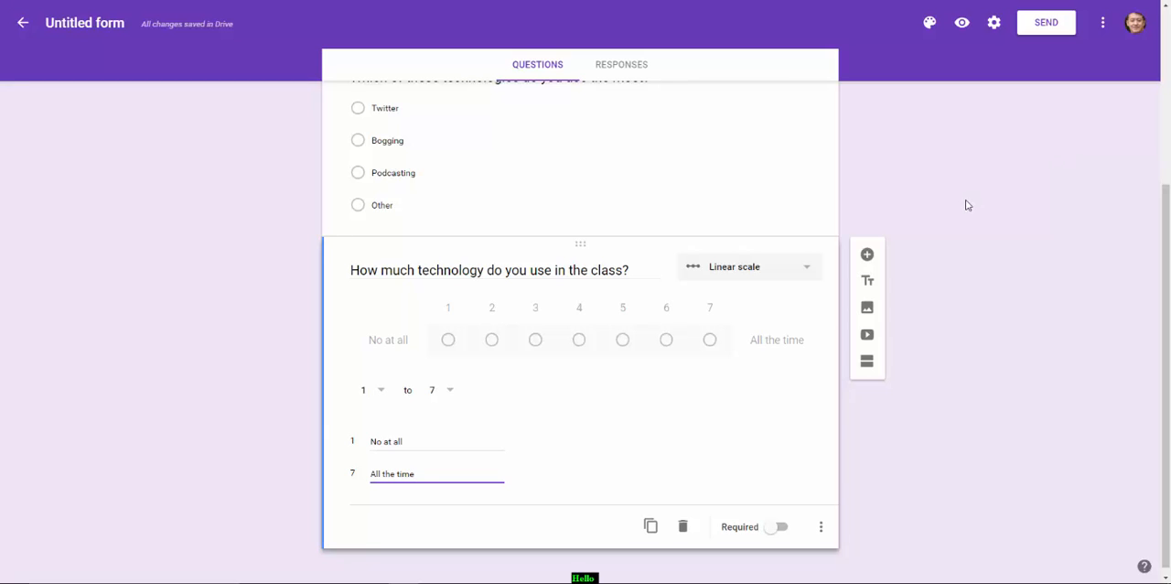
click(867, 254)
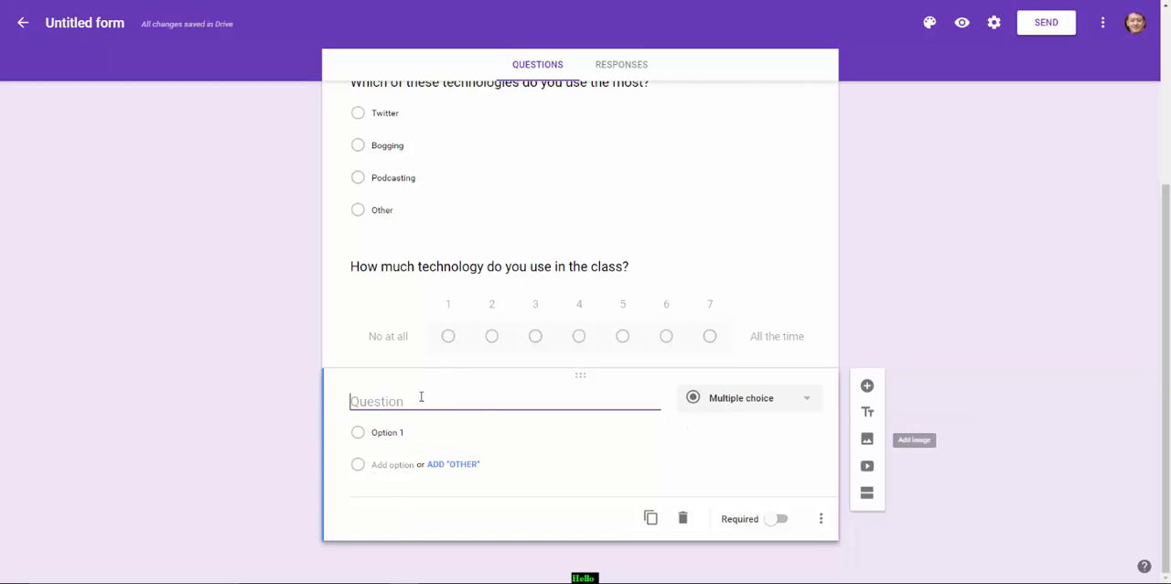
text(Watc)
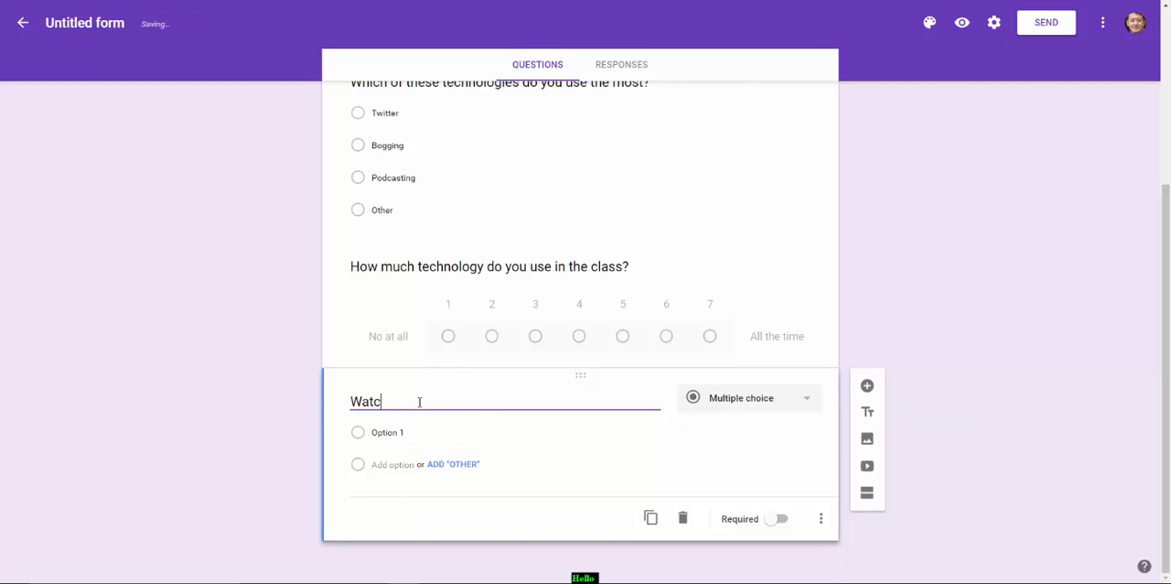
text(h the video below and answer this q)
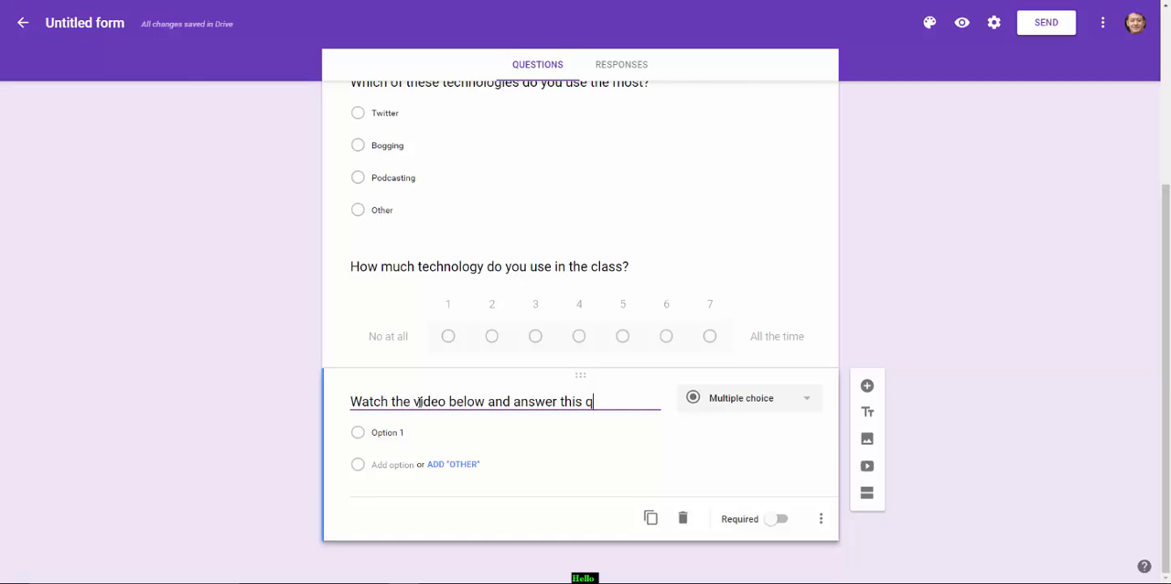
text(uestion. )
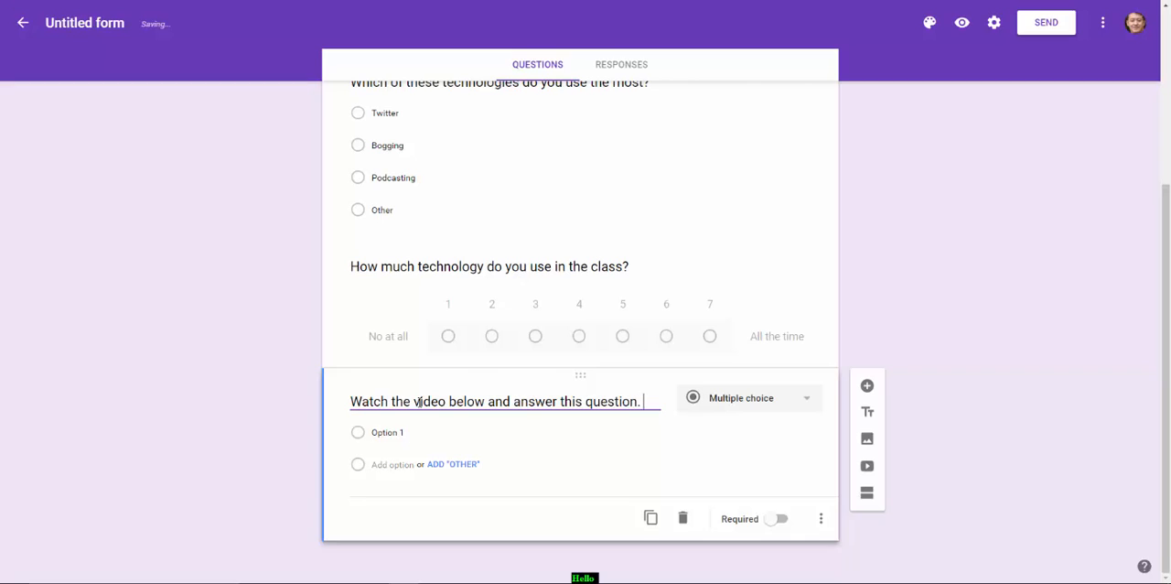
text(What mistakes)
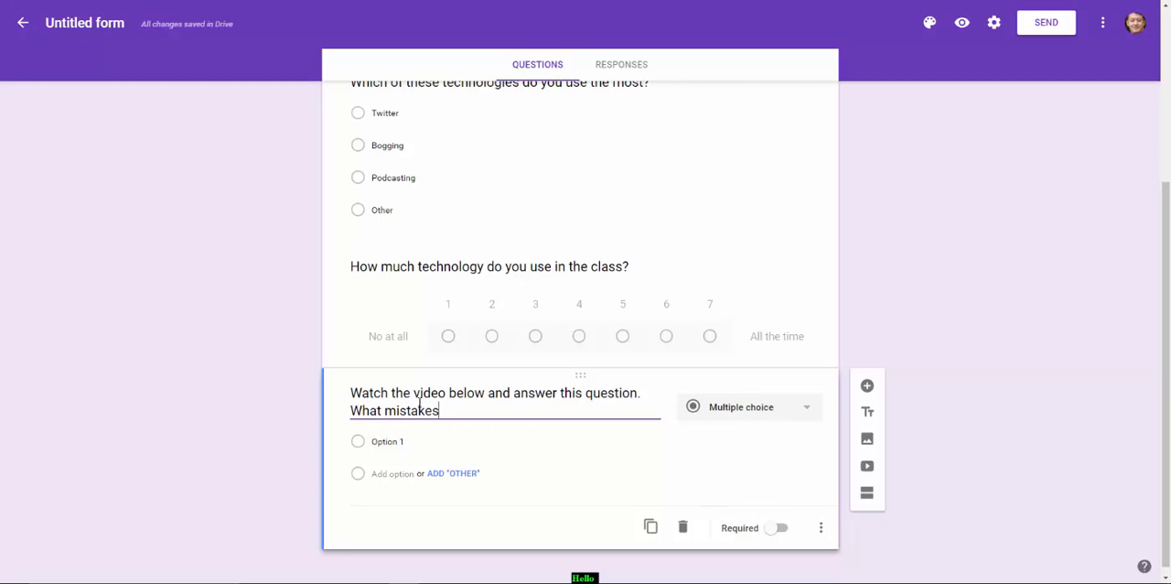
text( does t)
key(BackSpace)
text(does the presenter make?)
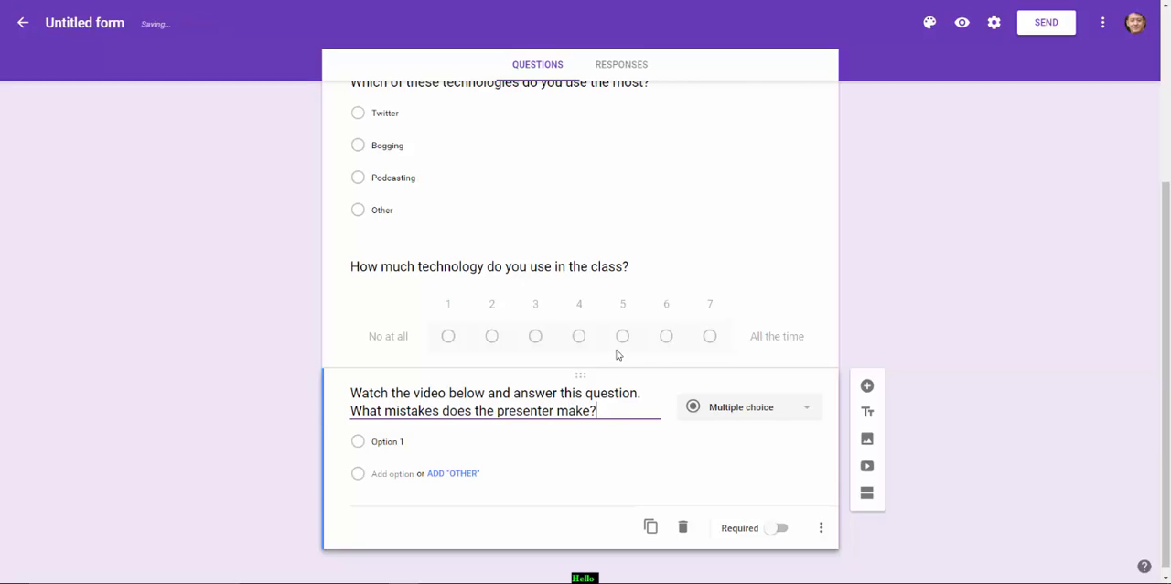
click(802, 412)
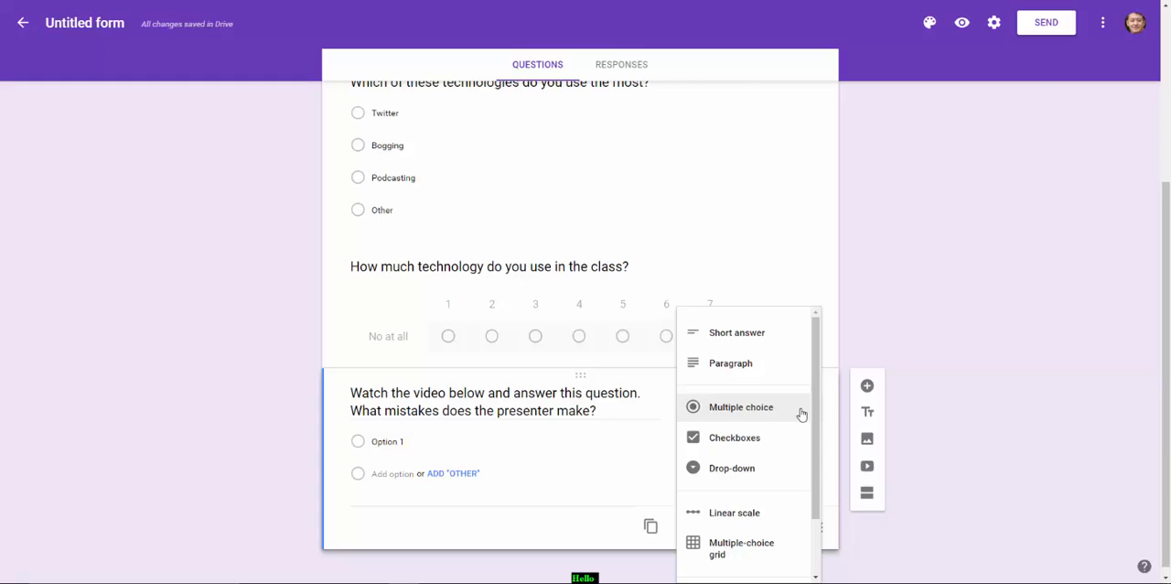
click(740, 365)
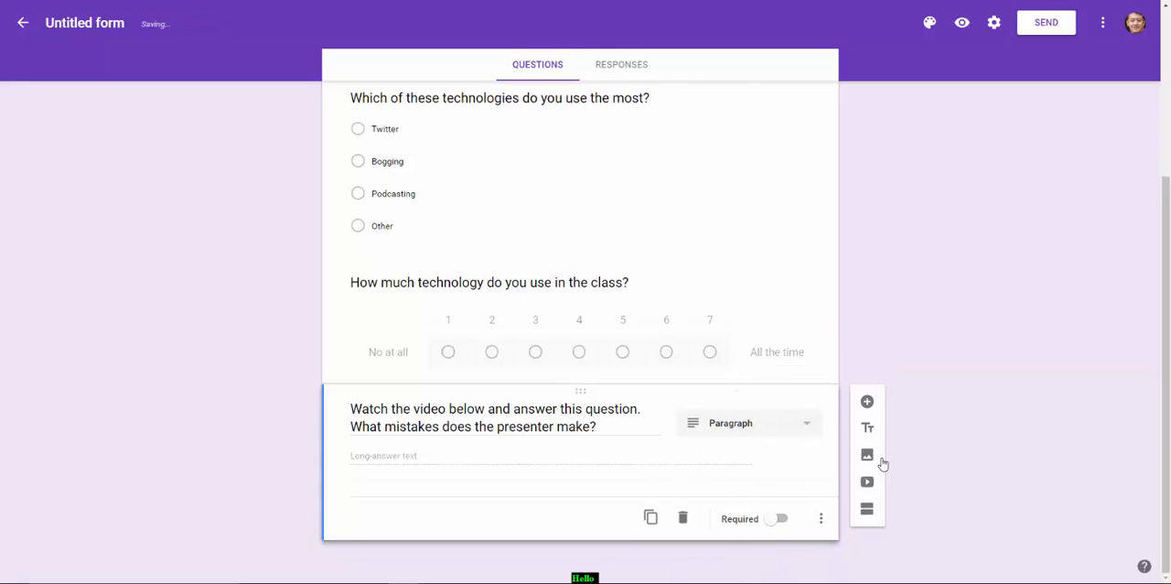
Search YouTube for "Funny presentation" and insert the video "Funny Presentation Training - how many errors can you find?" below the paragraph question
click(867, 483)
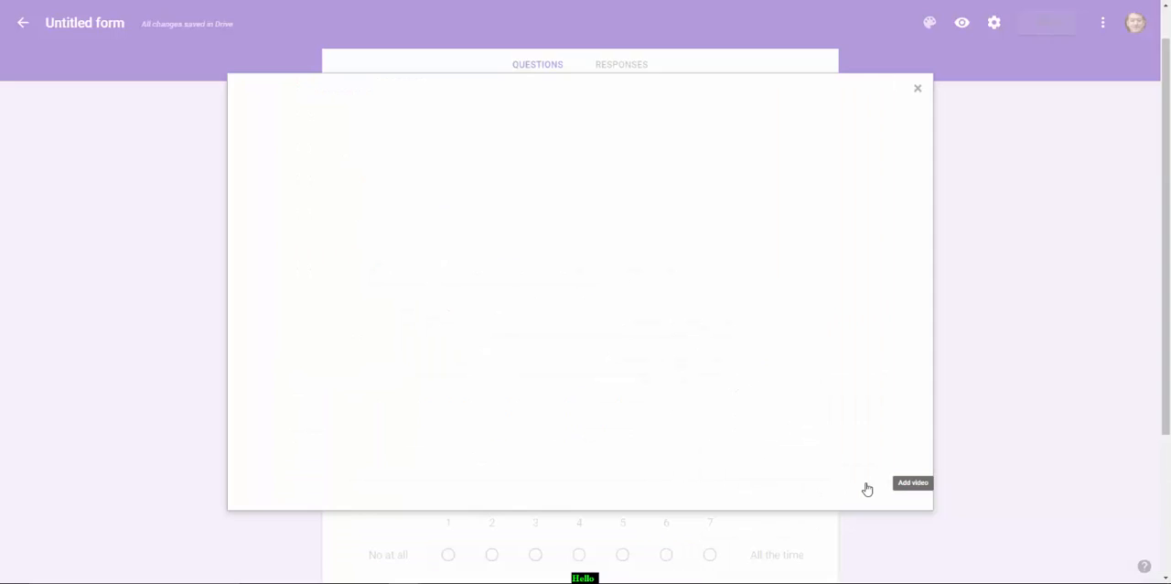
click(338, 166)
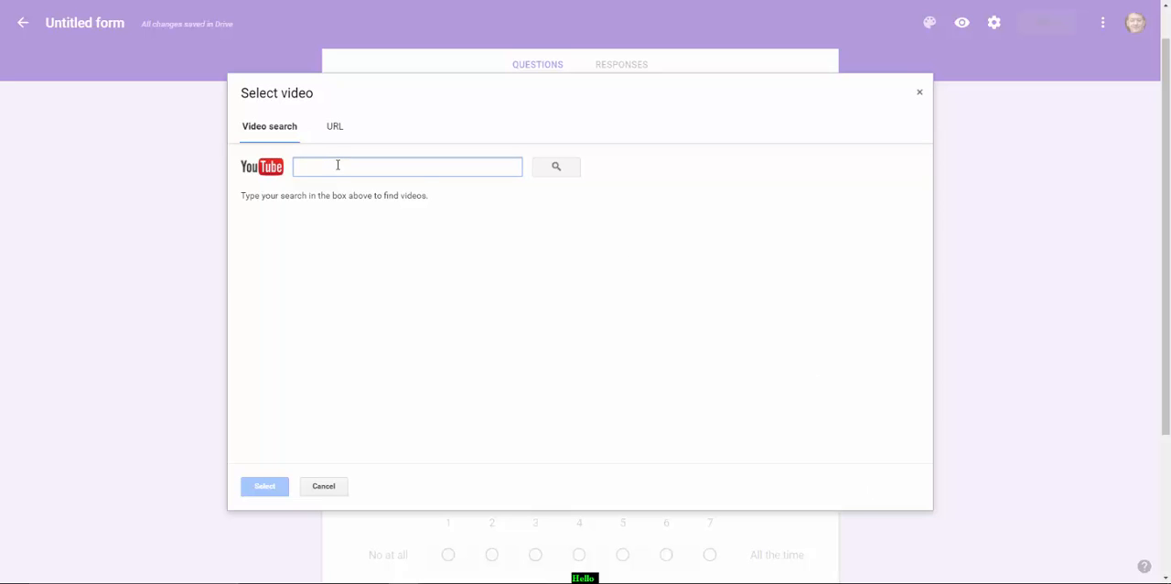
text(Funny presentation)
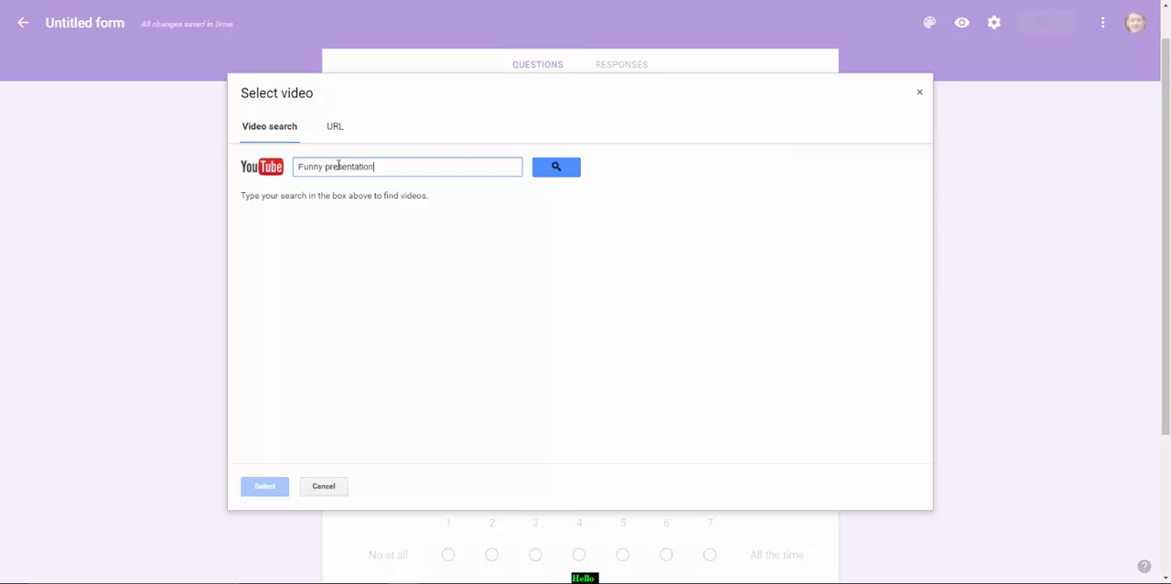
click(557, 167)
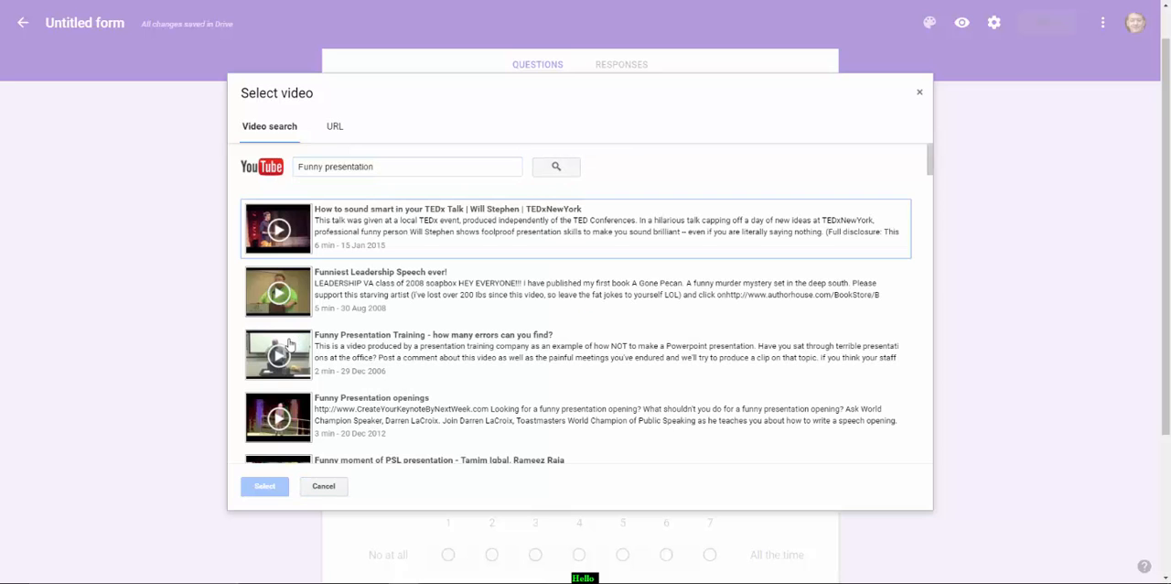
click(290, 346)
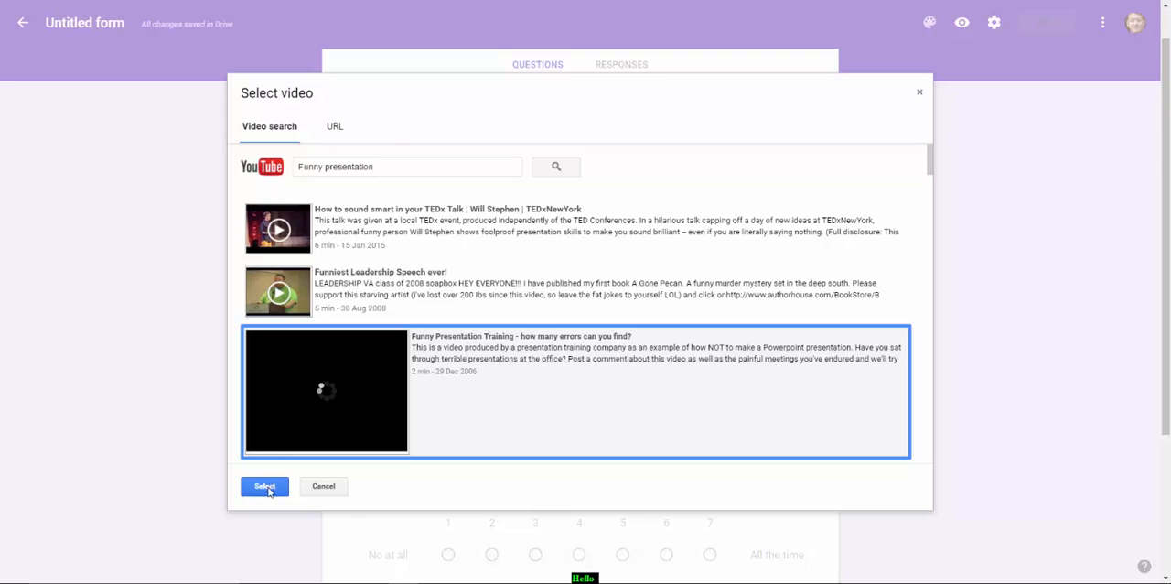
click(267, 488)
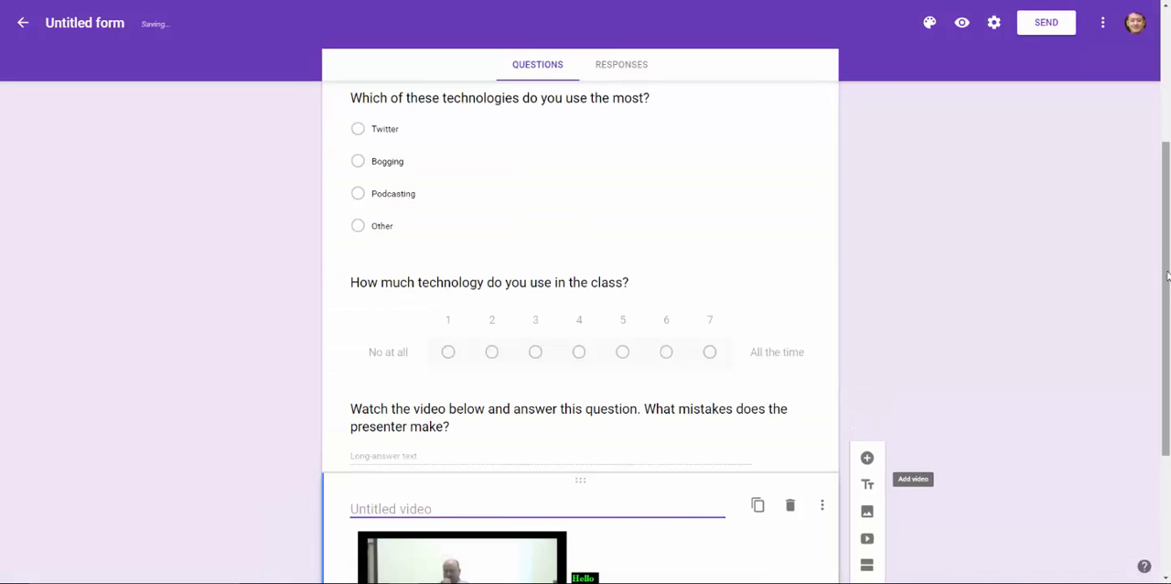
drag(1168, 285, 1170, 377)
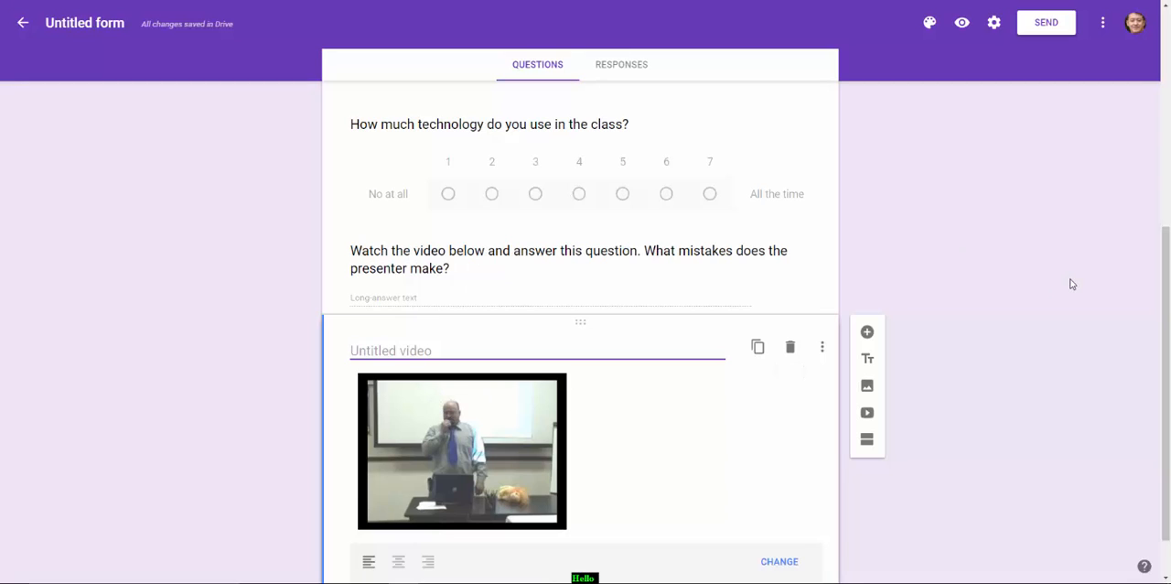
Rename the untitled form file as "Test Questionnaire TTV"
drag(1166, 315, 1168, 99)
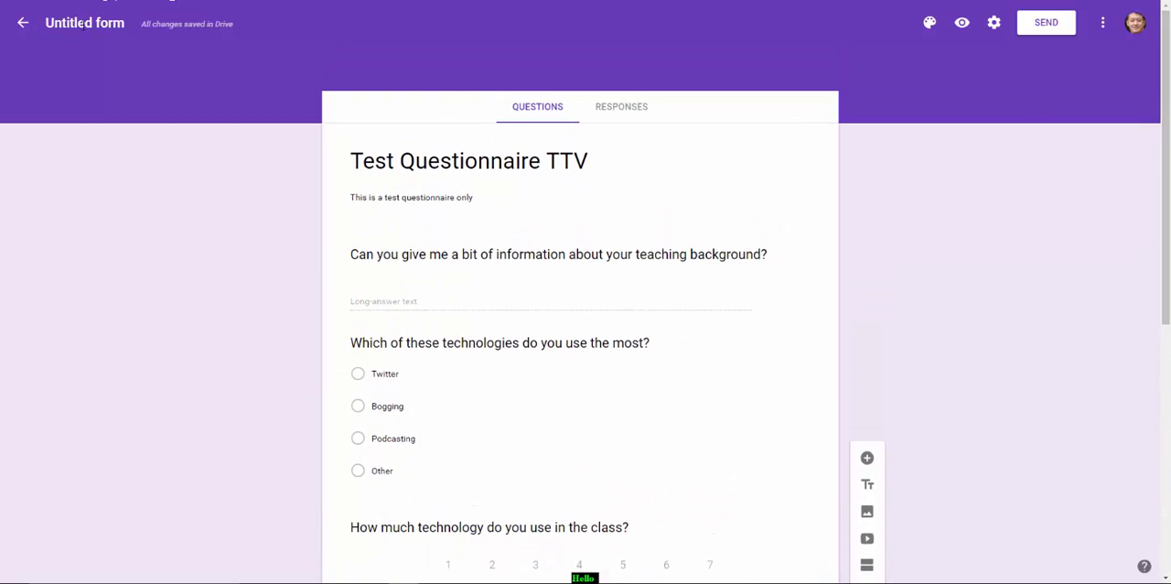
click(72, 23)
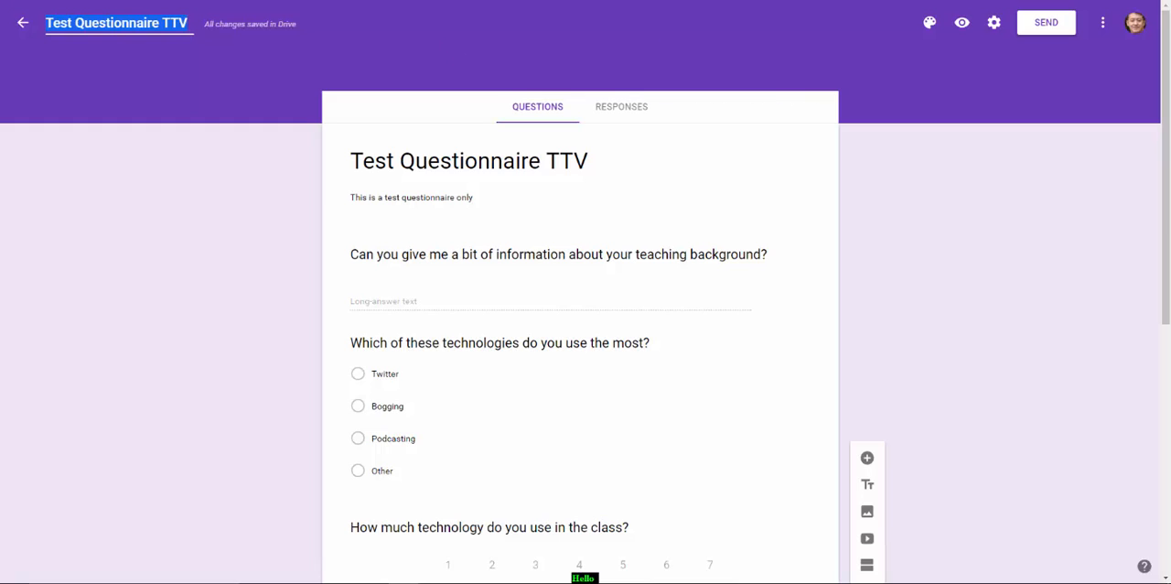
Open the form's sending options and shorten the URL of its shareable link
click(1046, 26)
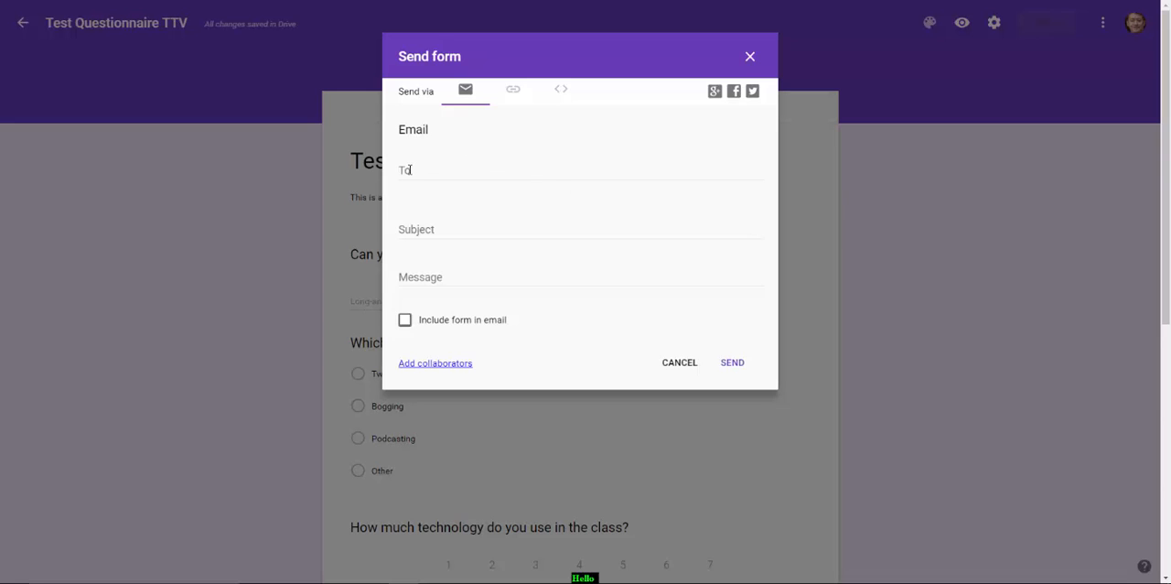
click(511, 92)
click(404, 178)
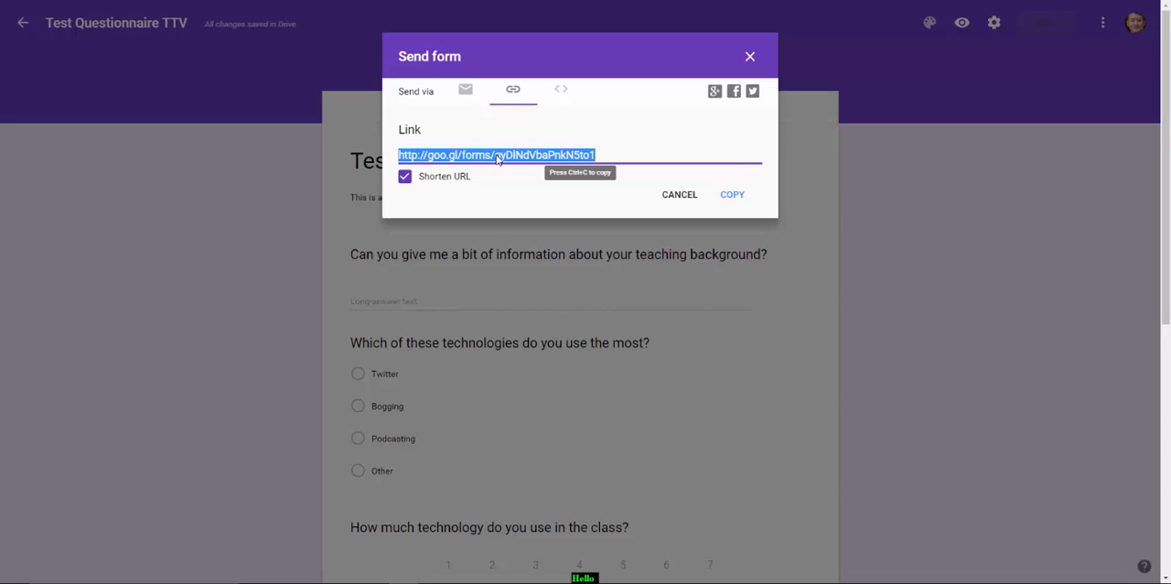
Examine the form's HTML embed code, return to its shareable link and close the sending options
click(562, 91)
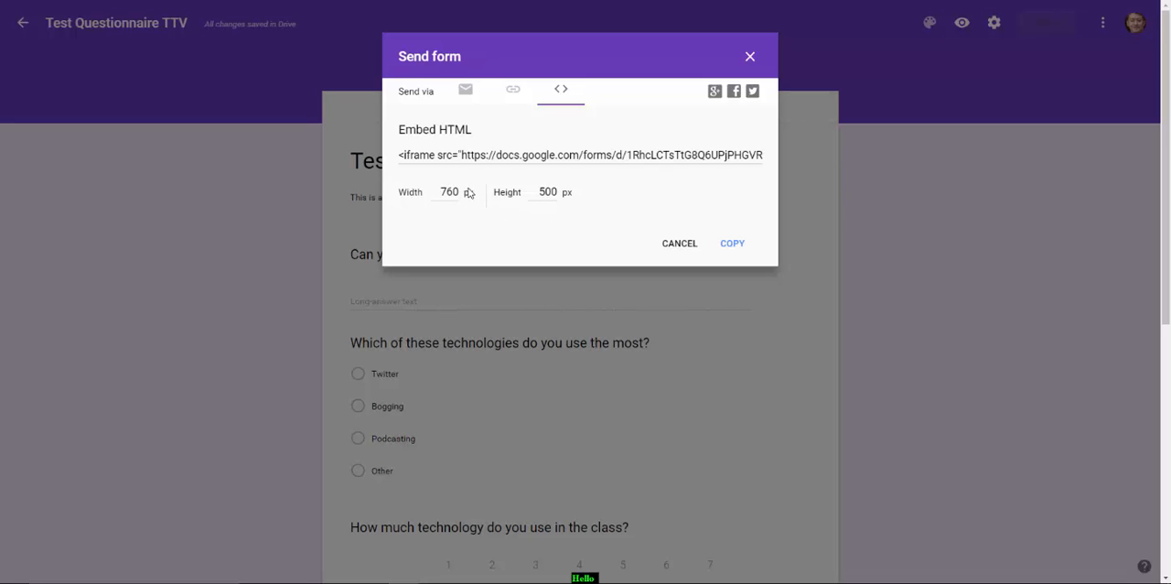
click(513, 91)
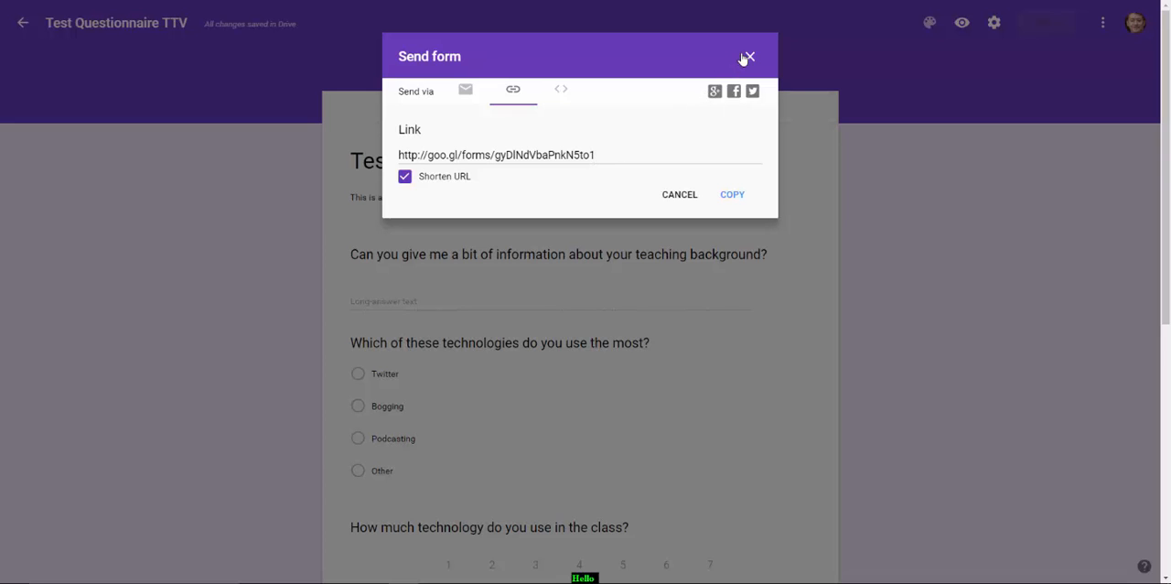
click(749, 57)
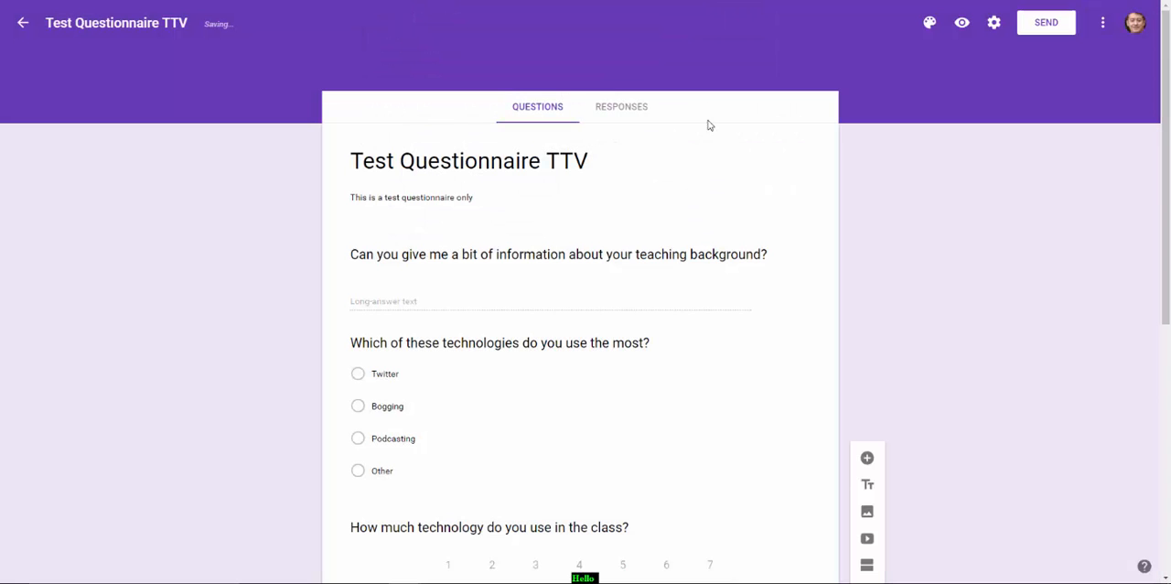
Check the form's responses and return to its questions
click(626, 114)
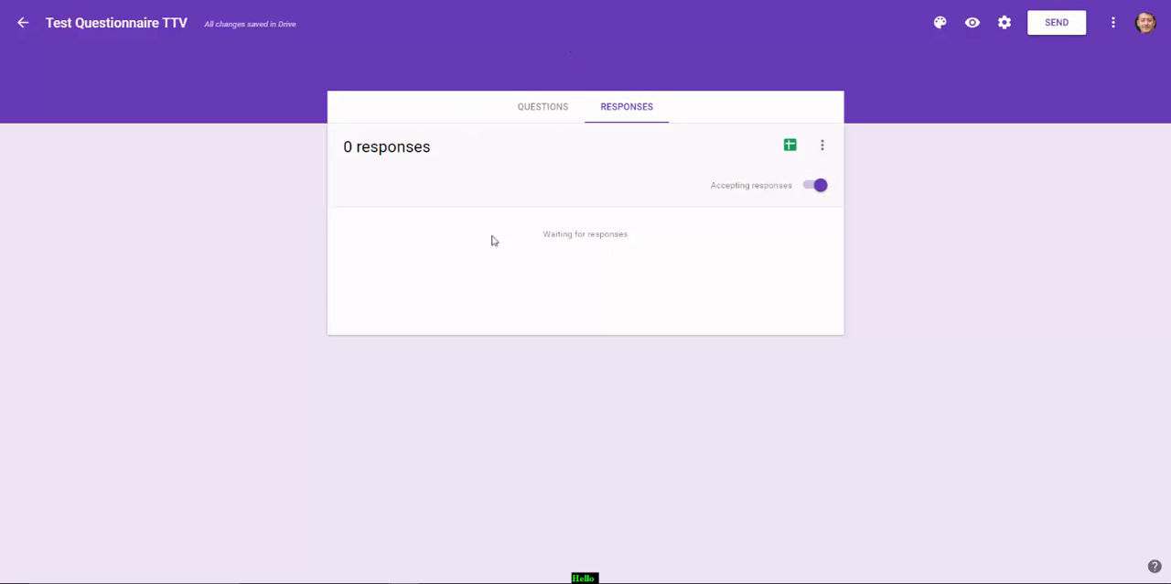
click(531, 111)
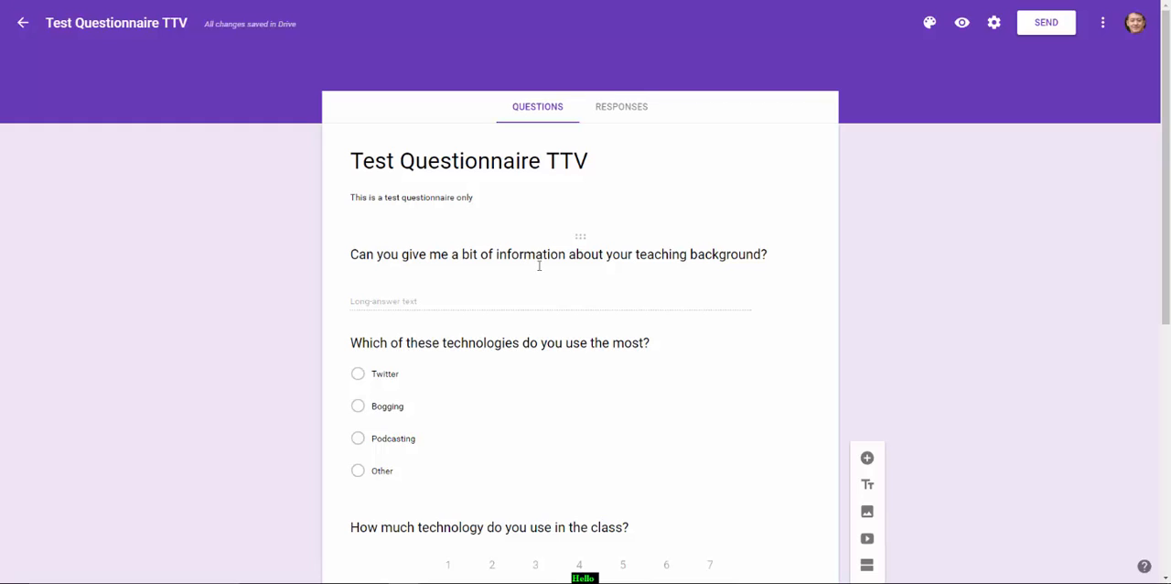
drag(1165, 219, 1168, 321)
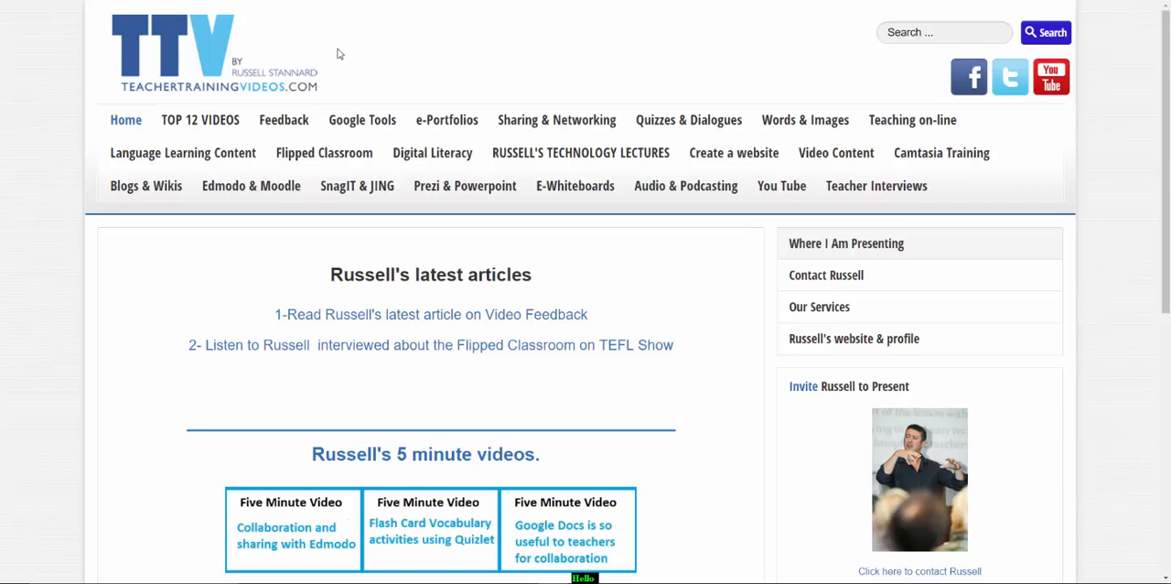
Switch to the teachertrainingvideos.com website and look at its Google Tools page
click(374, 127)
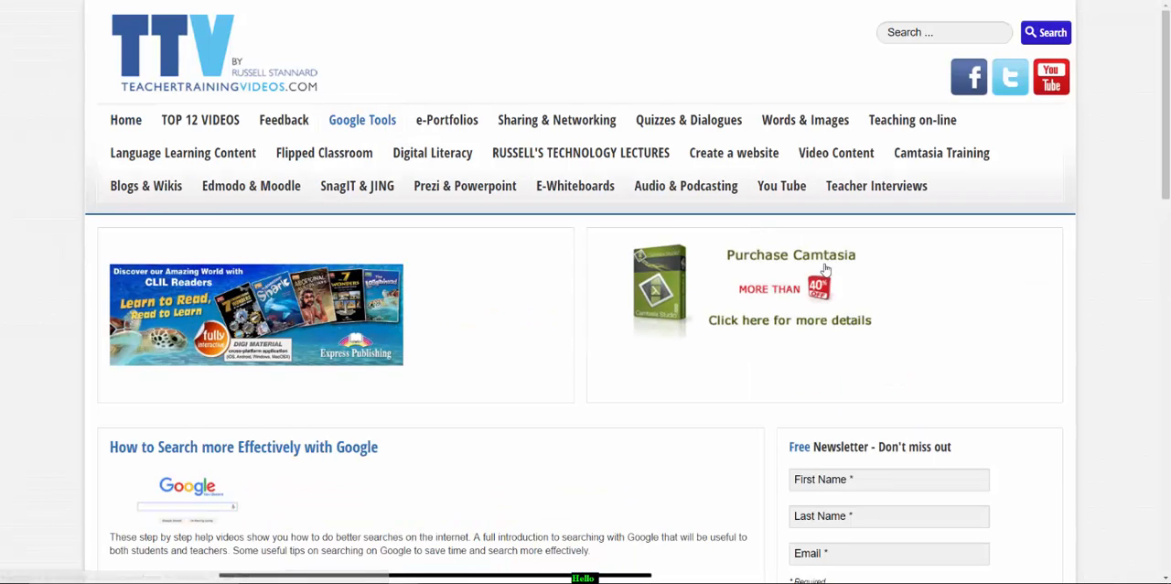
mouse_move(1170, 163)
mouse_down()
mouse_move(1169, 449)
mouse_move(1159, 157)
mouse_up()
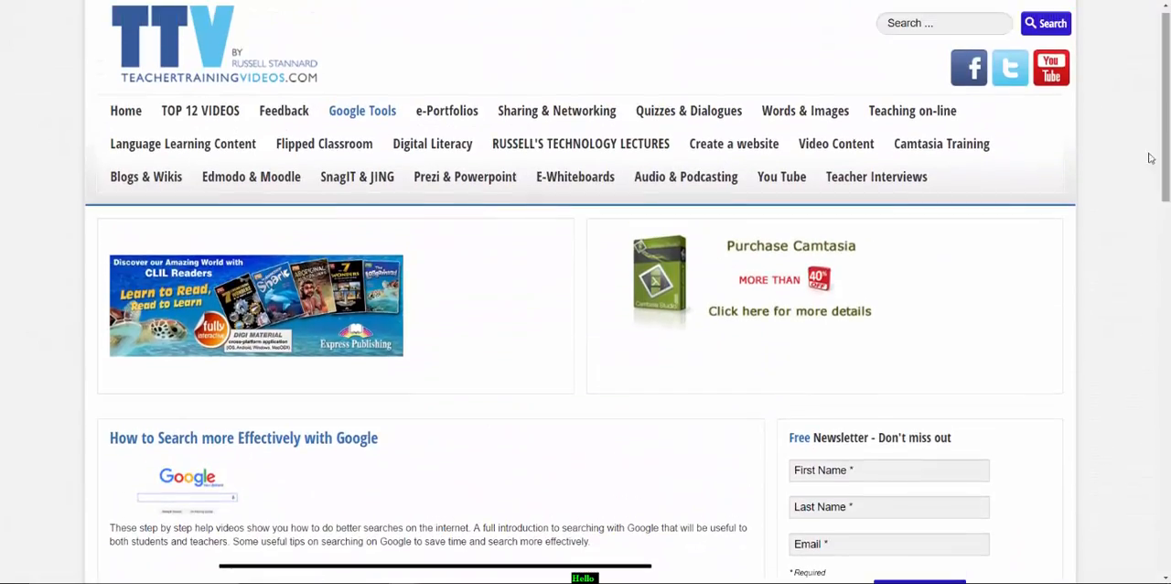